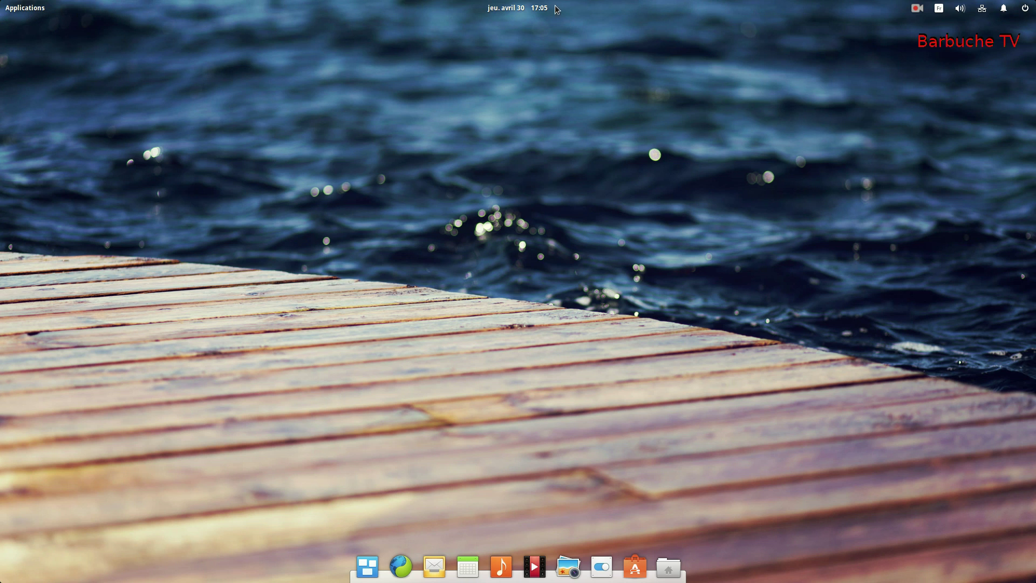
Look through the session menu, the other panel indicators and the date calendar, leaving all settings unchanged
left_click(1027, 10)
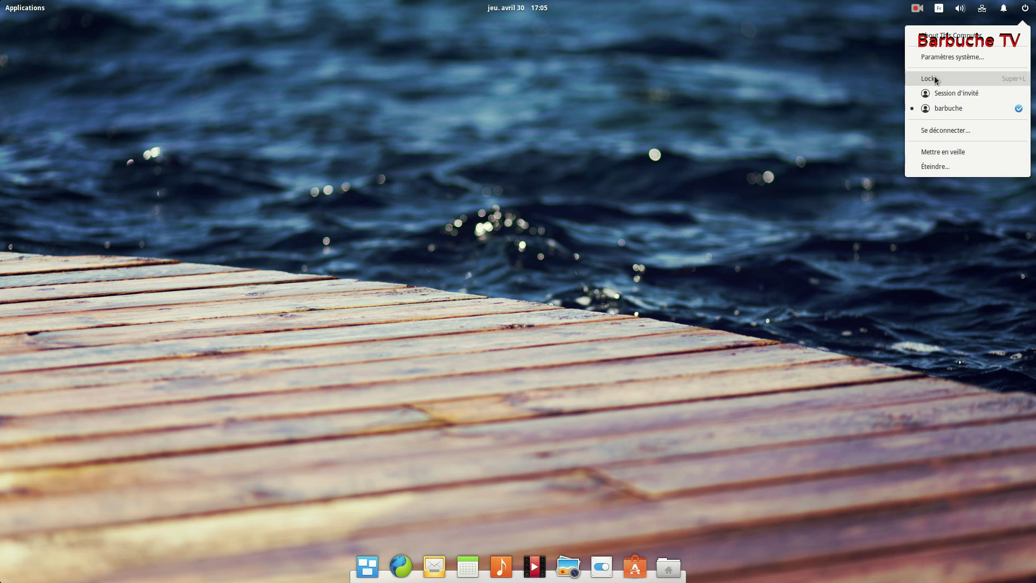
left_click(1003, 7)
left_click(943, 8)
left_click(521, 7)
left_click(520, 8)
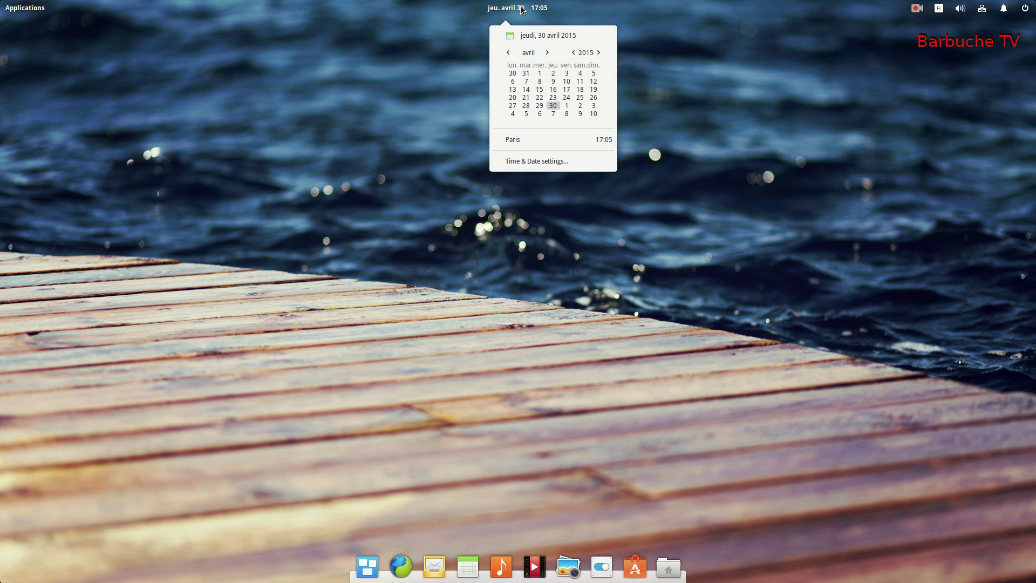
left_click(377, 100)
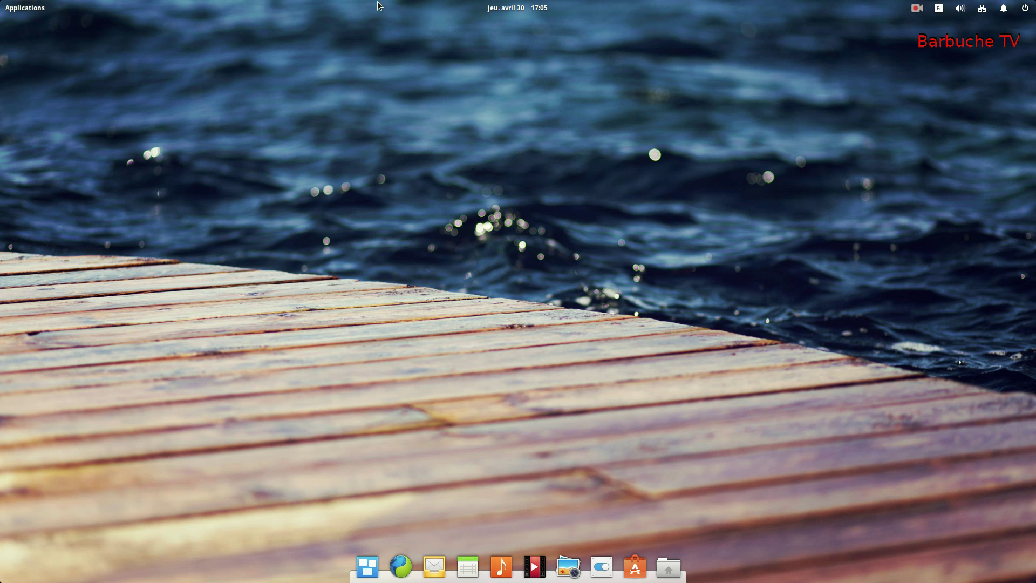
Open the applications launcher and browse both pages of the application grid
left_click(27, 7)
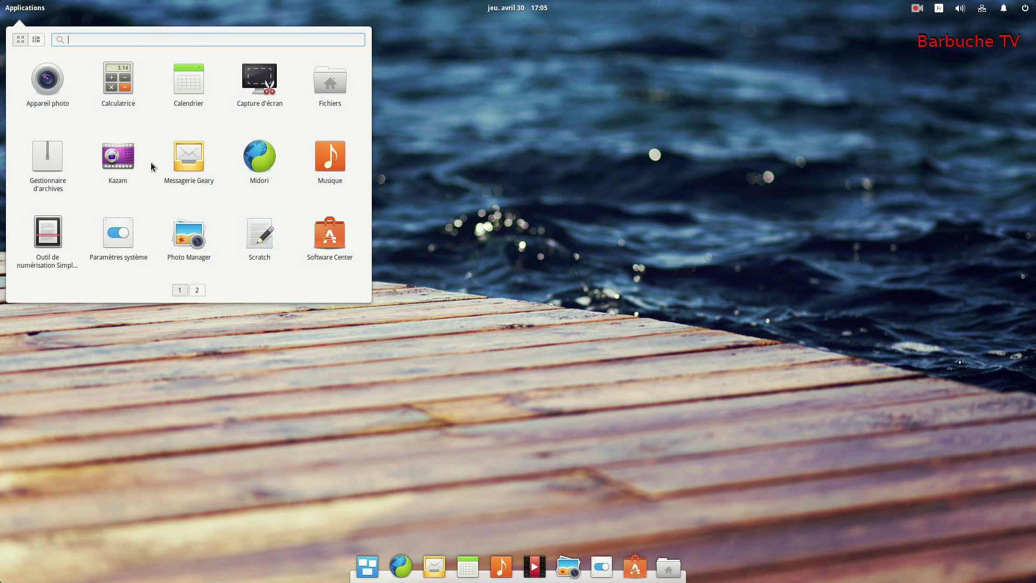
scroll(150, 161, "down", 1)
scroll(150, 161, "up", 1)
scroll(150, 161, "down", 1)
scroll(151, 163, "up", 1)
scroll(151, 163, "down", 1)
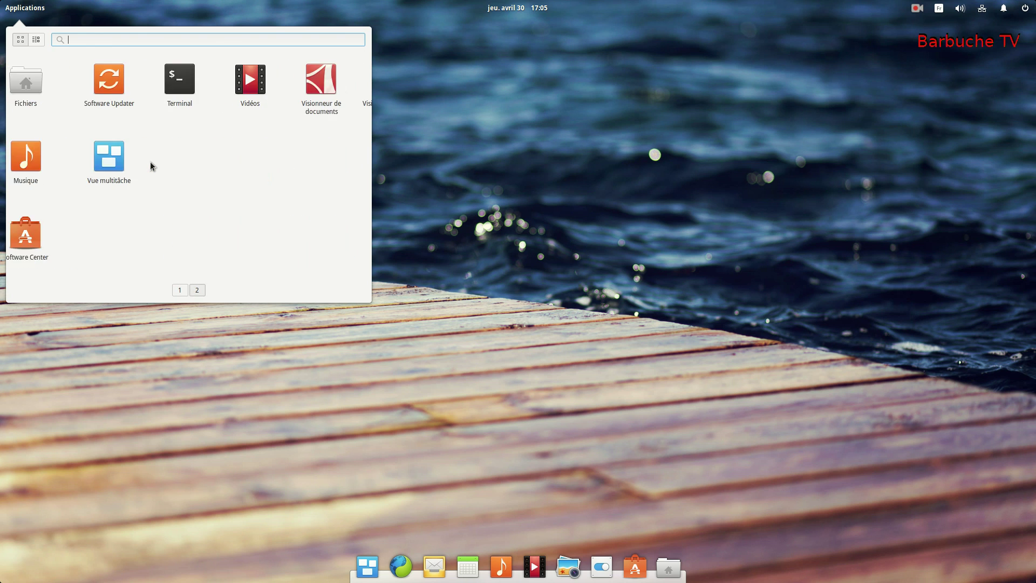
scroll(150, 163, "up", 1)
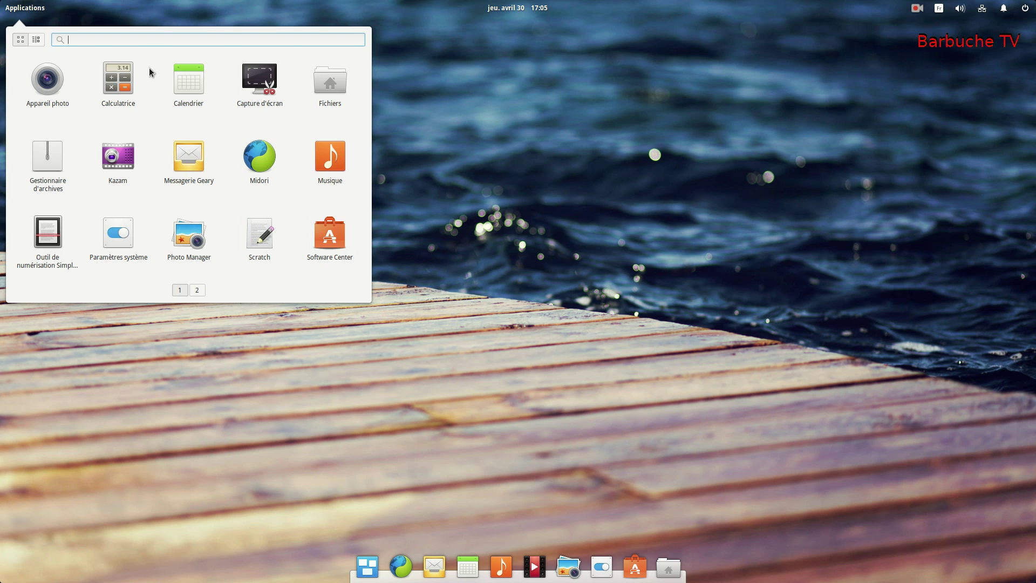
Compare the launcher's category view with its grid view, ending on the grid
left_click(35, 40)
left_click(21, 40)
left_click(34, 39)
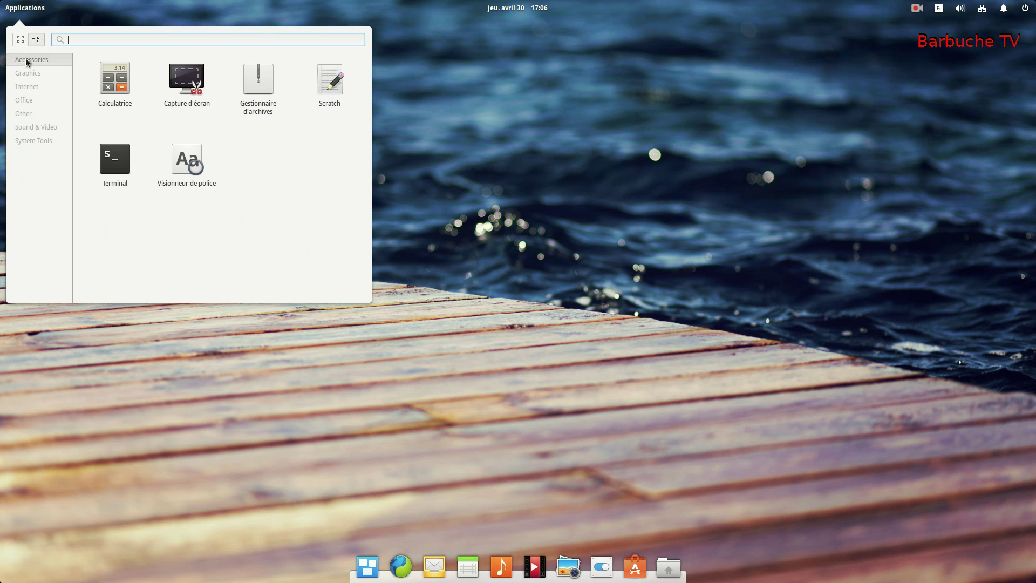
left_click(21, 40)
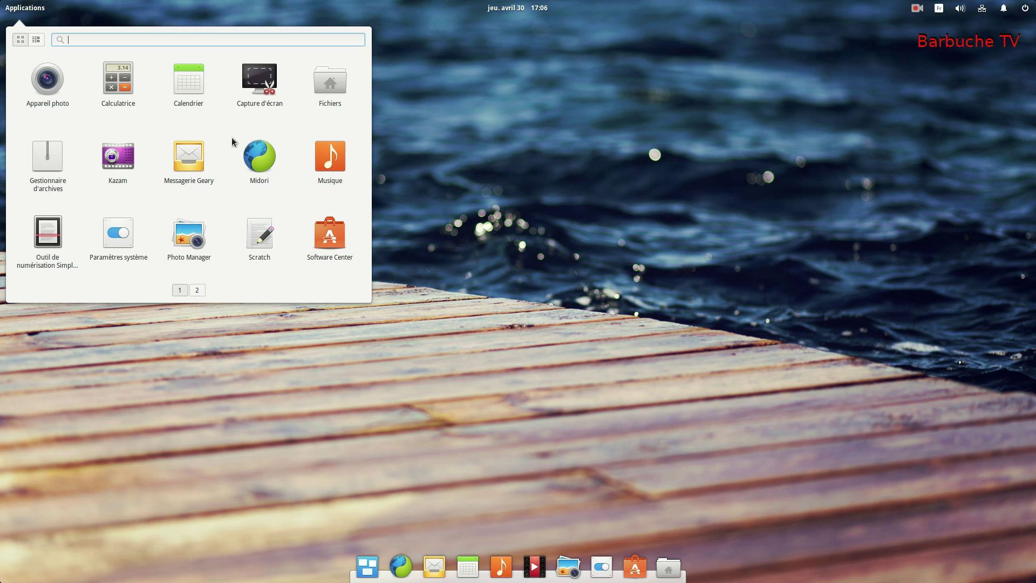
Review the installed applications on both grid pages and close the launcher
scroll(234, 139, "down", 1)
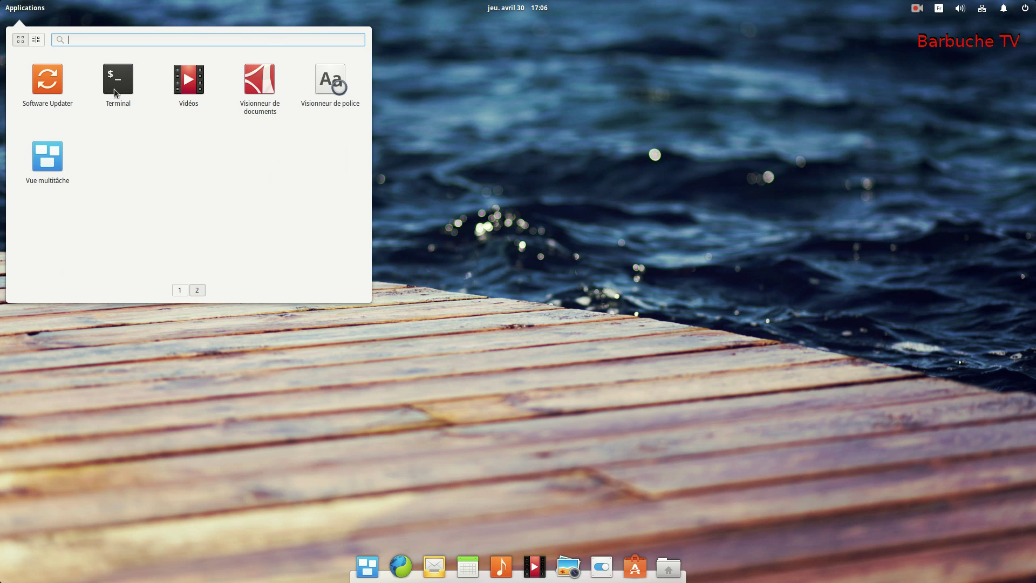
scroll(160, 134, "up", 1)
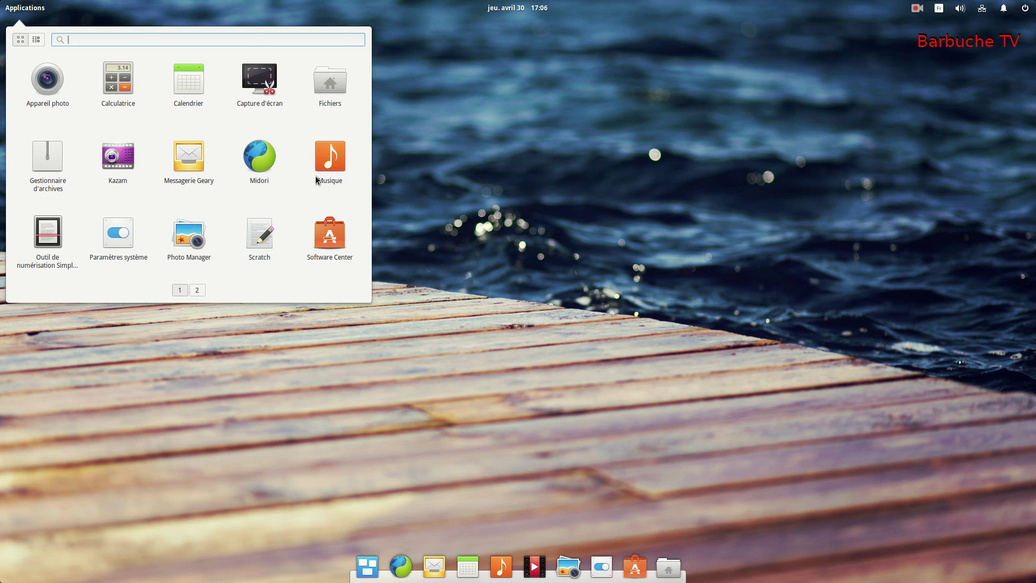
scroll(271, 181, "down", 1)
scroll(244, 179, "up", 1)
scroll(231, 228, "down", 1)
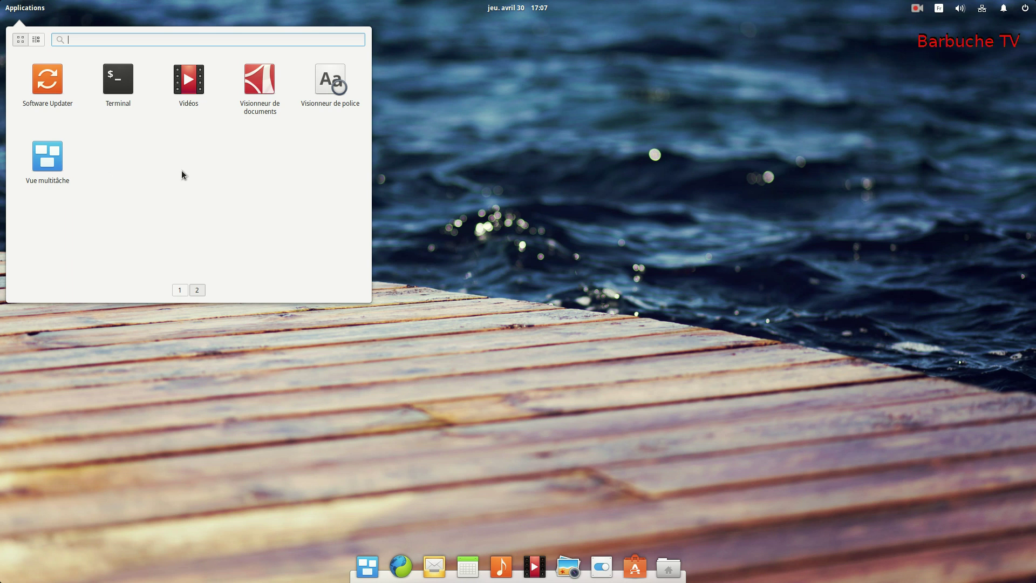
left_click(507, 257)
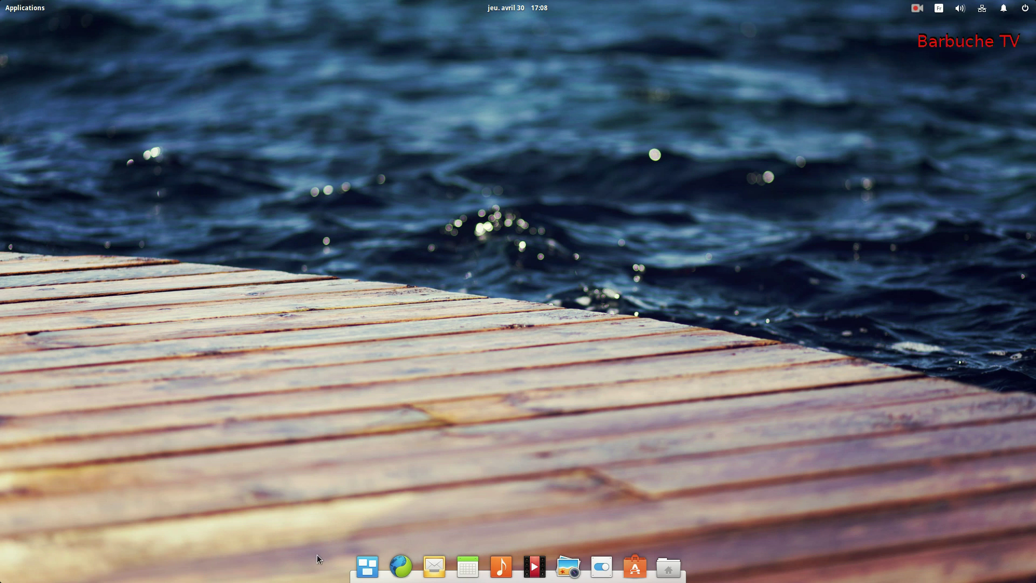
Open the Fichiers file manager at Dossier personnel, look inside the Images folder and return to Dossier personnel
left_click(29, 11)
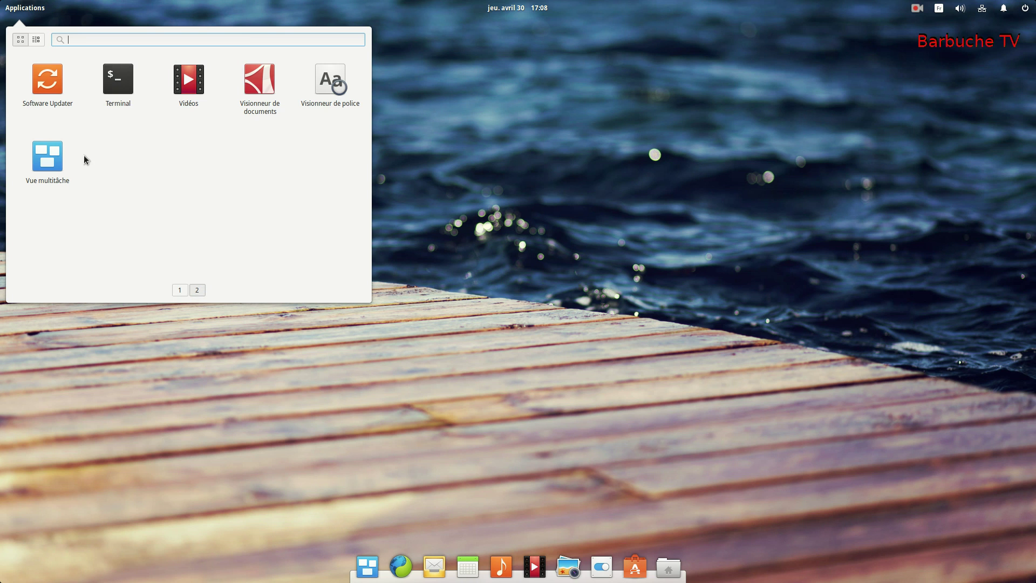
scroll(92, 156, "up", 1)
left_click(341, 80)
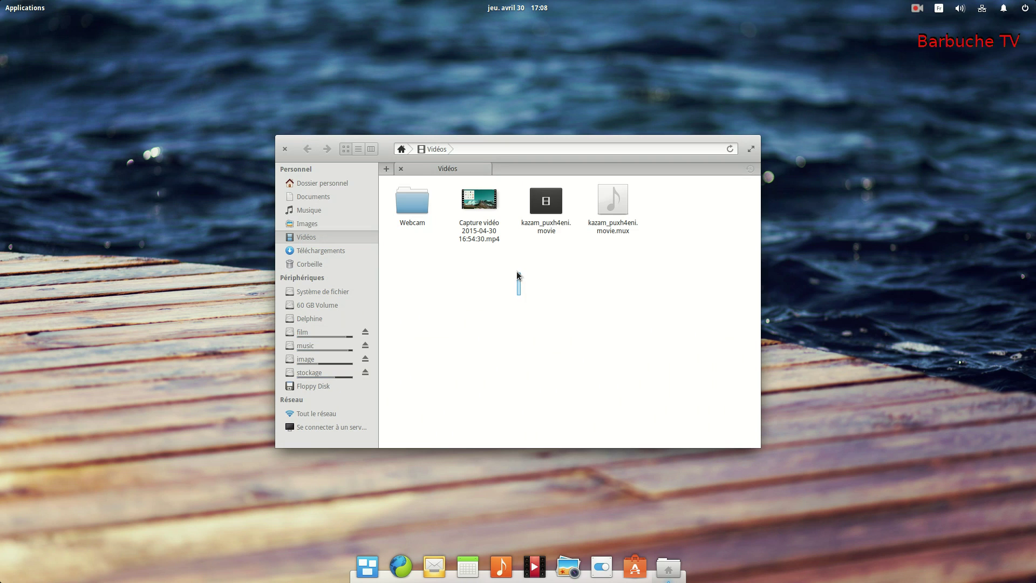
left_click(323, 182)
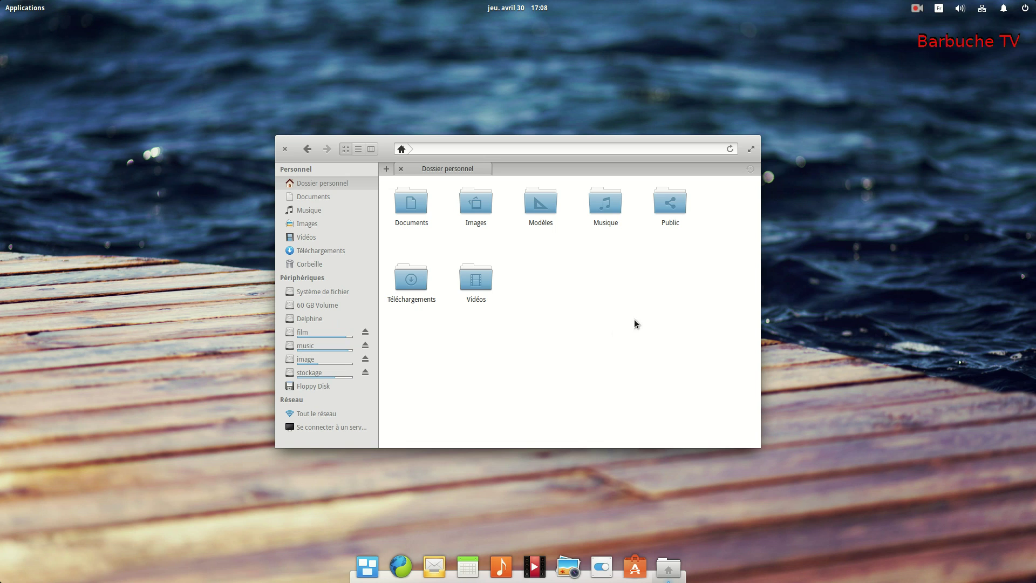
left_click(475, 204)
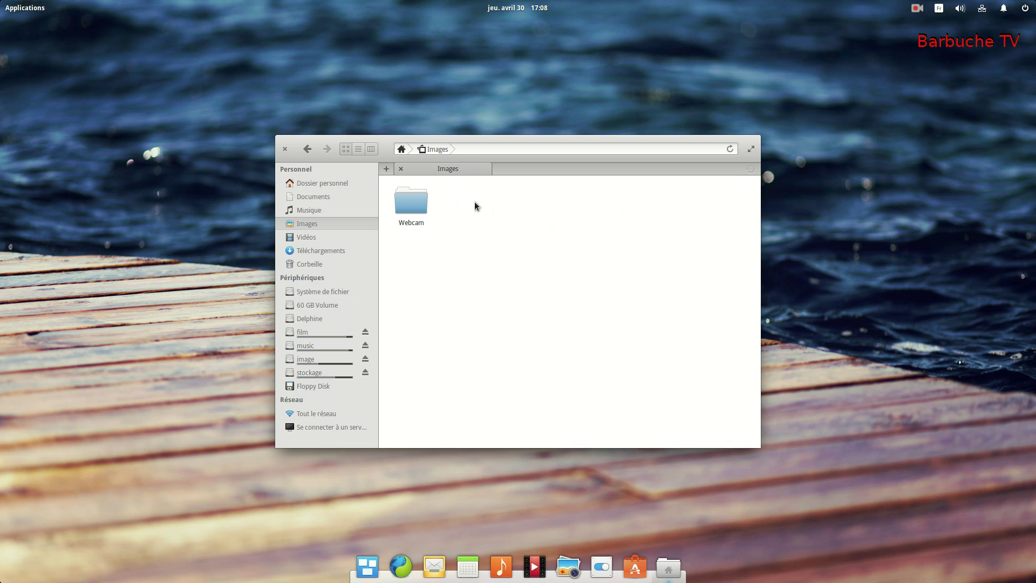
left_click(307, 149)
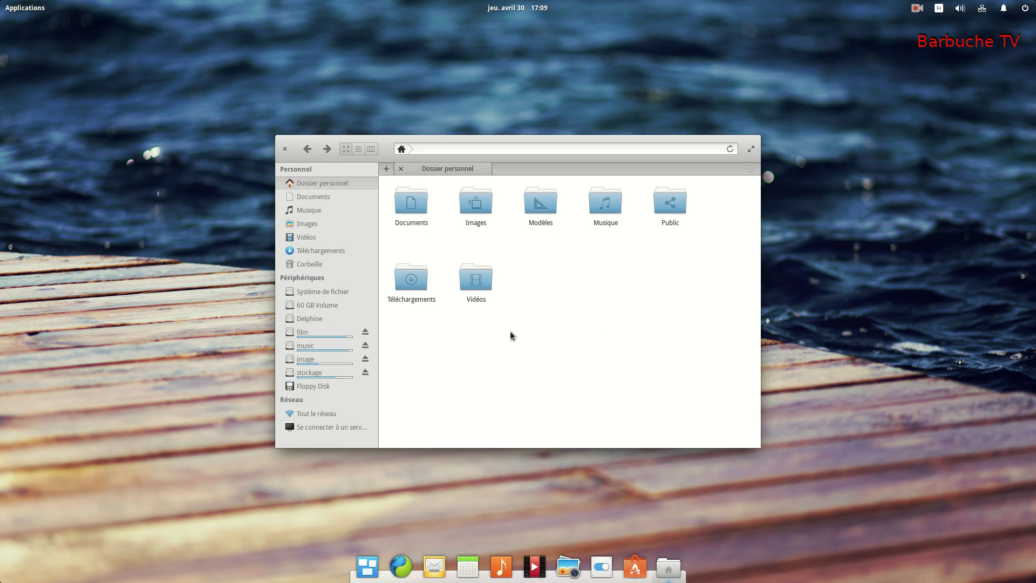
Mark the Documents folder with the green colour label, and remove that label again
right_click(419, 216)
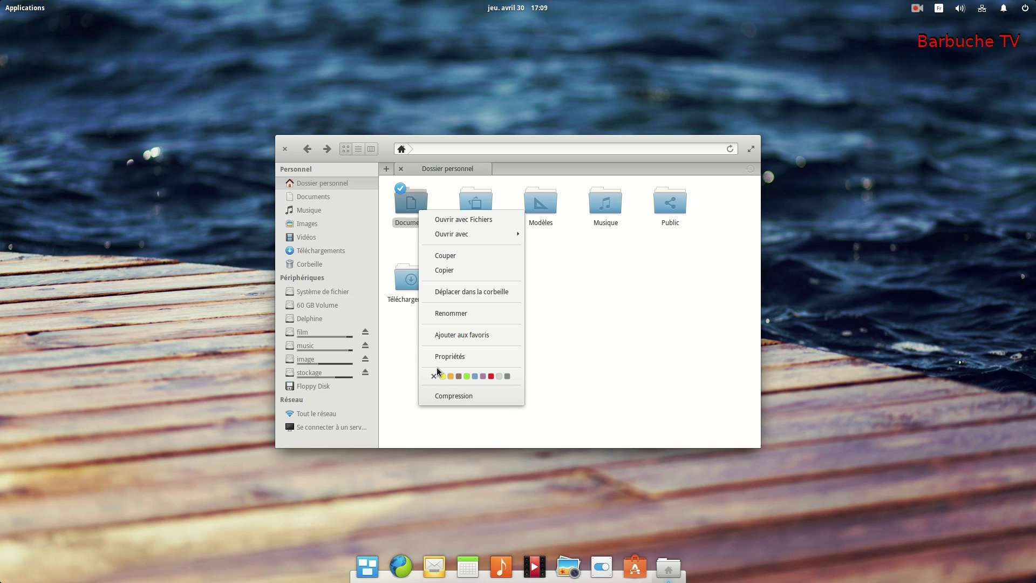
left_click(466, 376)
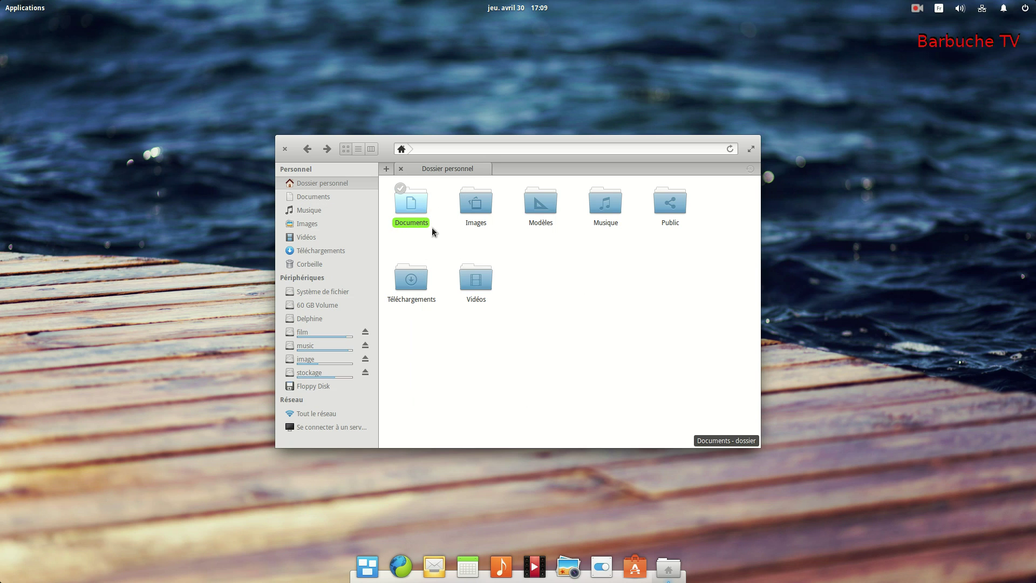
right_click(408, 208)
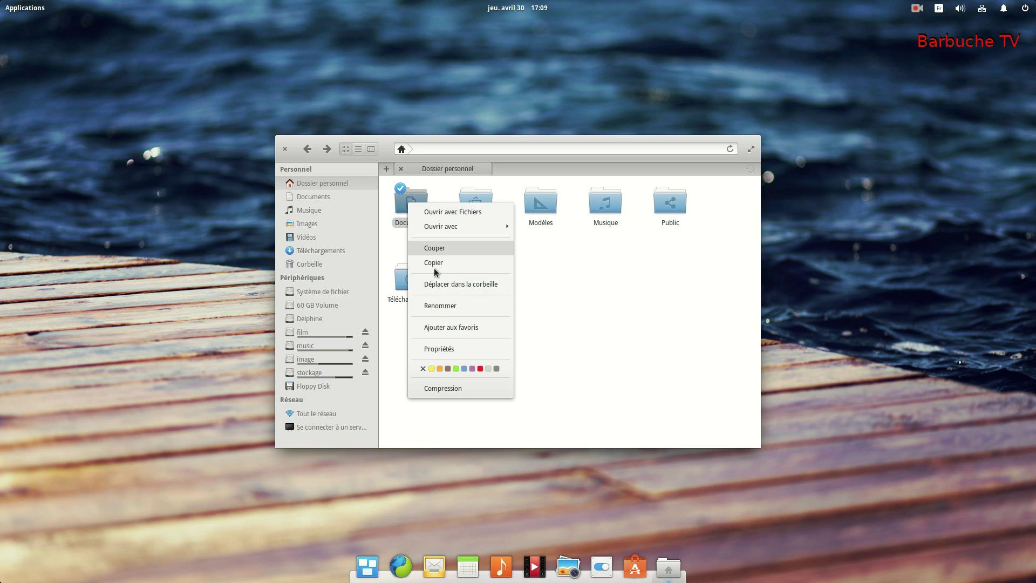
left_click(422, 367)
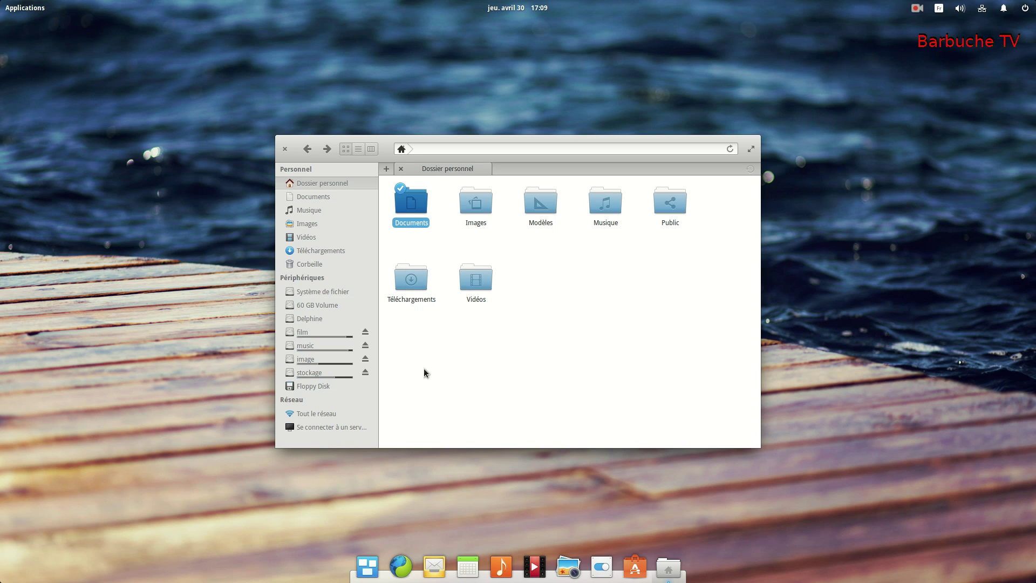
left_click(578, 268)
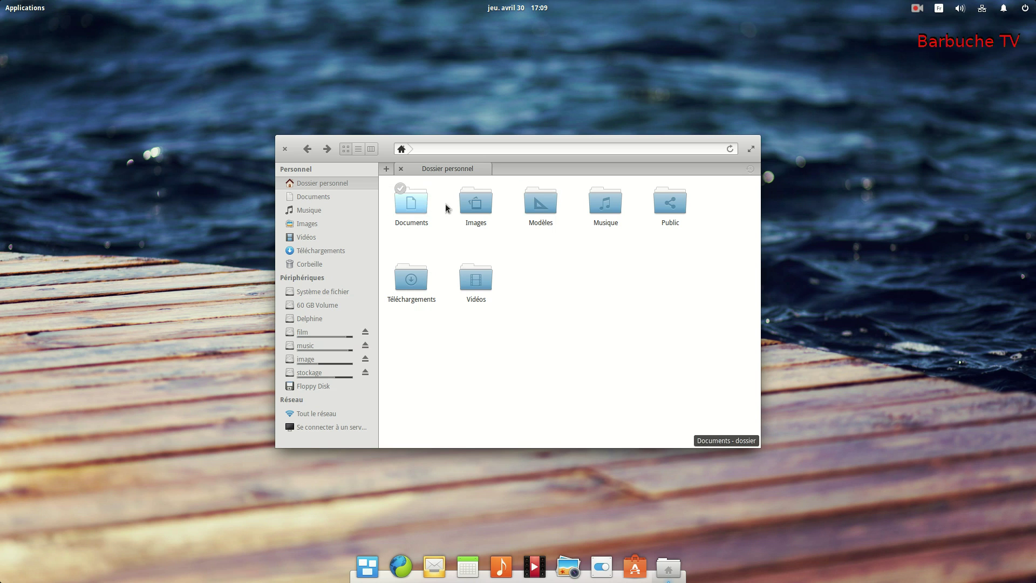
Launch the Terminal and move its window towards the upper-left corner of the desktop
left_click(17, 16)
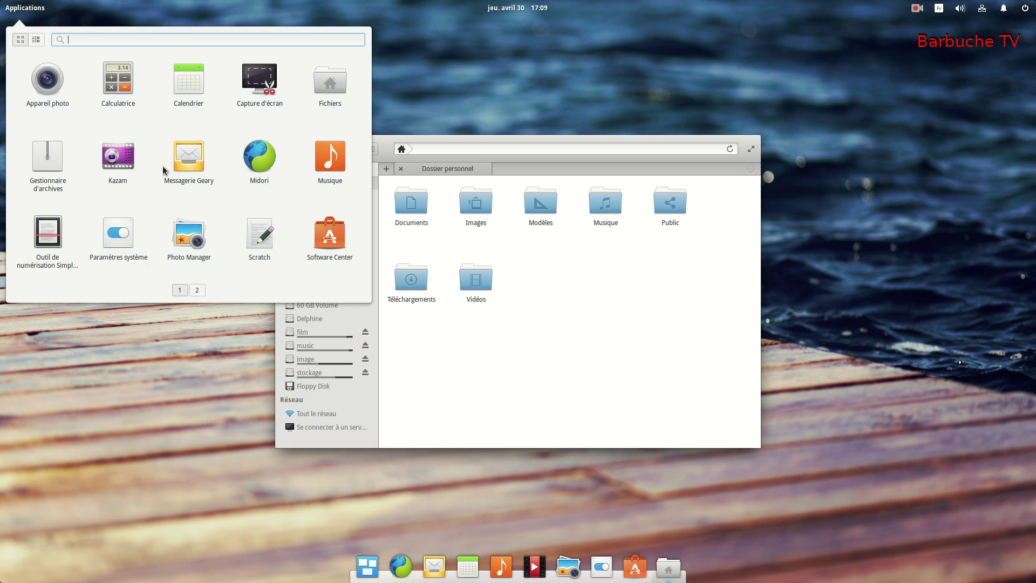
scroll(163, 167, "down", 1)
left_click(122, 80)
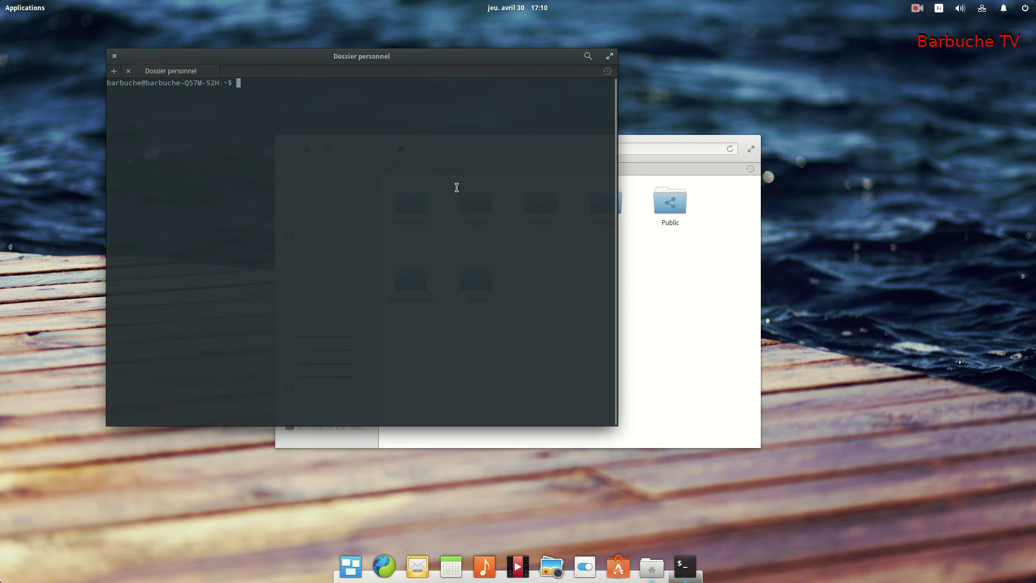
left_click_drag(263, 48, 213, 44)
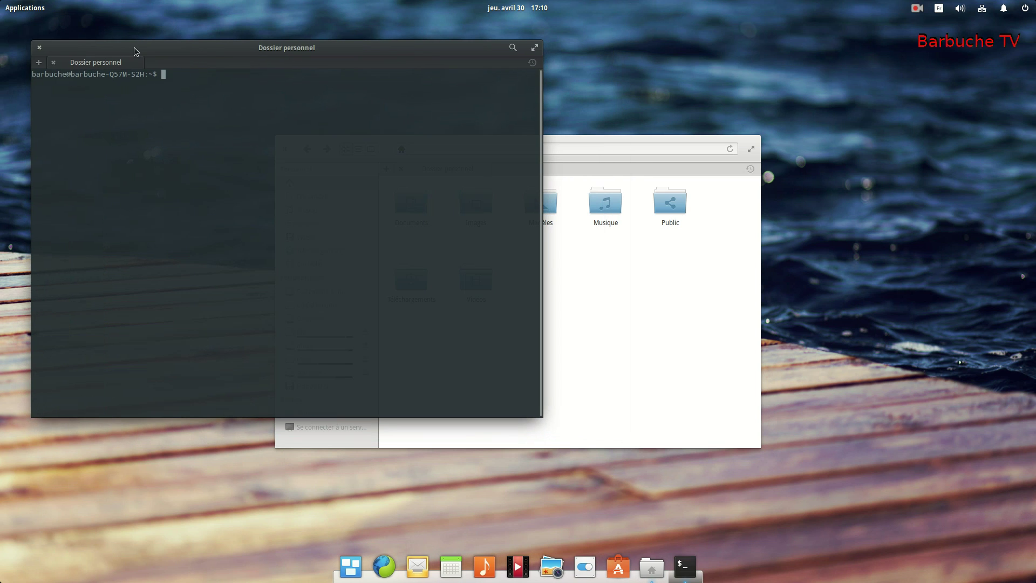
Move the file manager window to a new workspace in the multitasking view and switch between the two workspaces
left_click(348, 579)
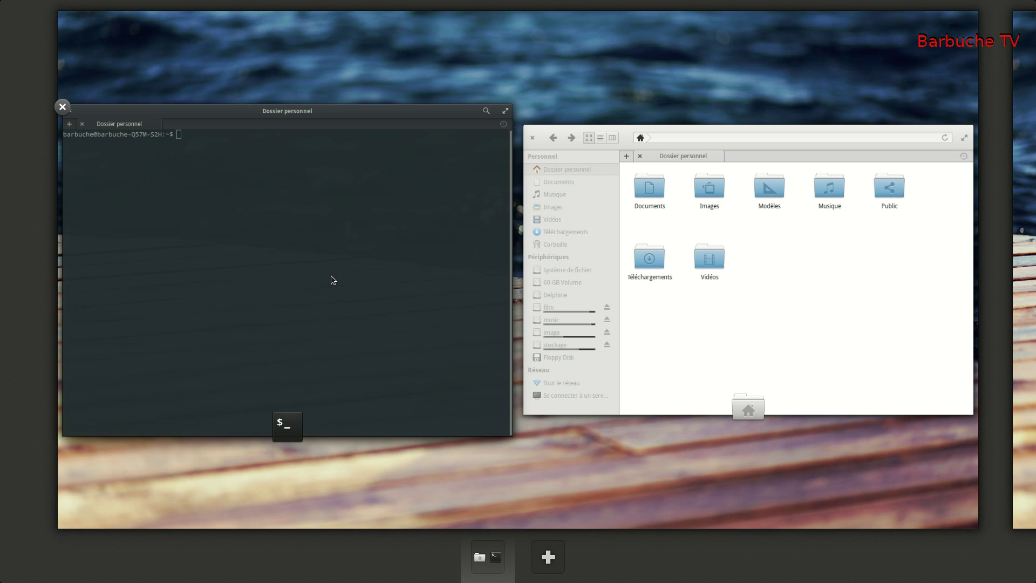
left_click_drag(672, 323, 727, 236)
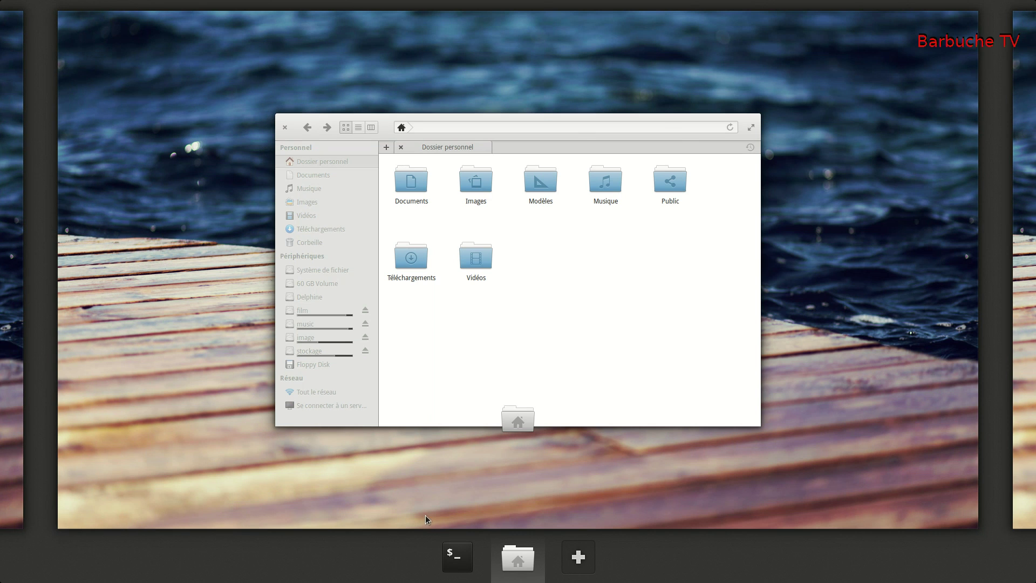
scroll(424, 511, "up", 1)
scroll(423, 509, "down", 1)
scroll(423, 508, "up", 1)
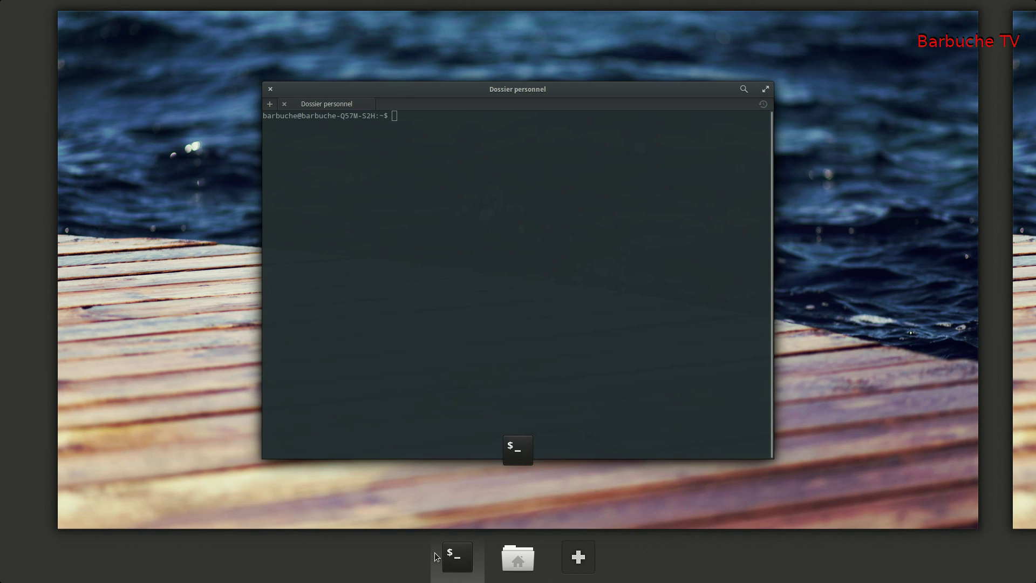
scroll(502, 556, "down", 1)
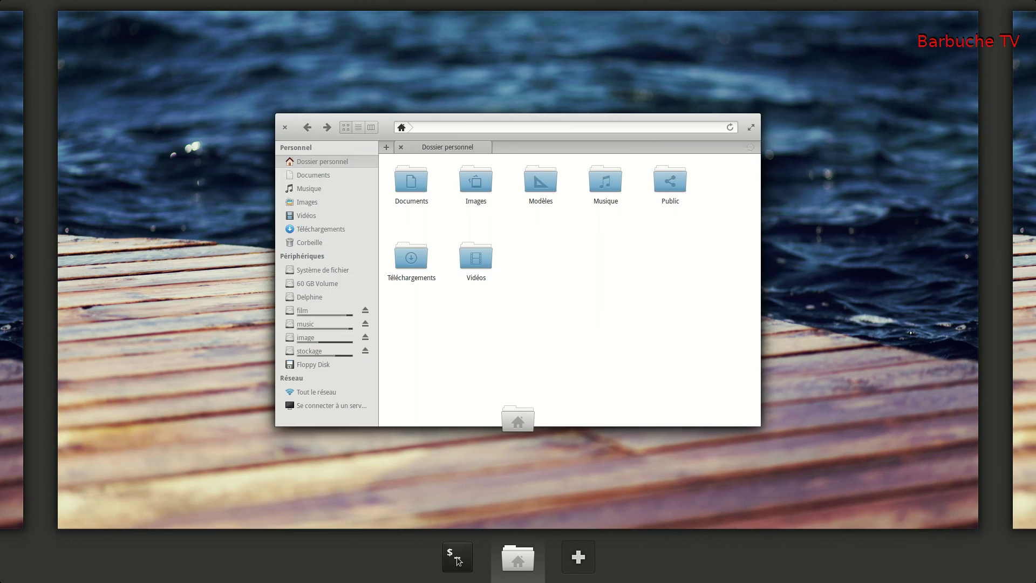
scroll(376, 350, "up", 1)
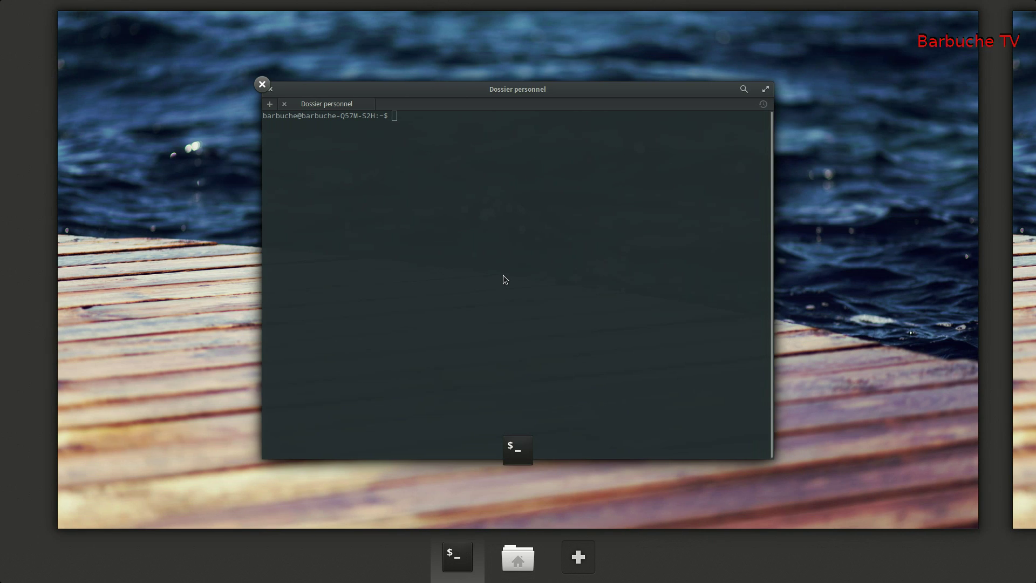
scroll(503, 279, "down", 1)
left_click_drag(537, 292, 6, 220)
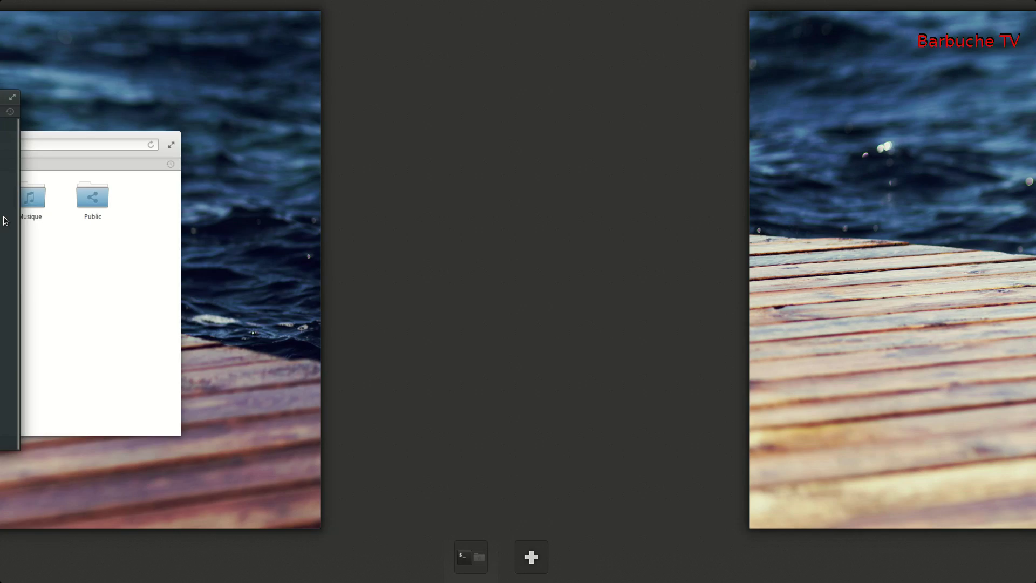
scroll(5, 221, "up", 1)
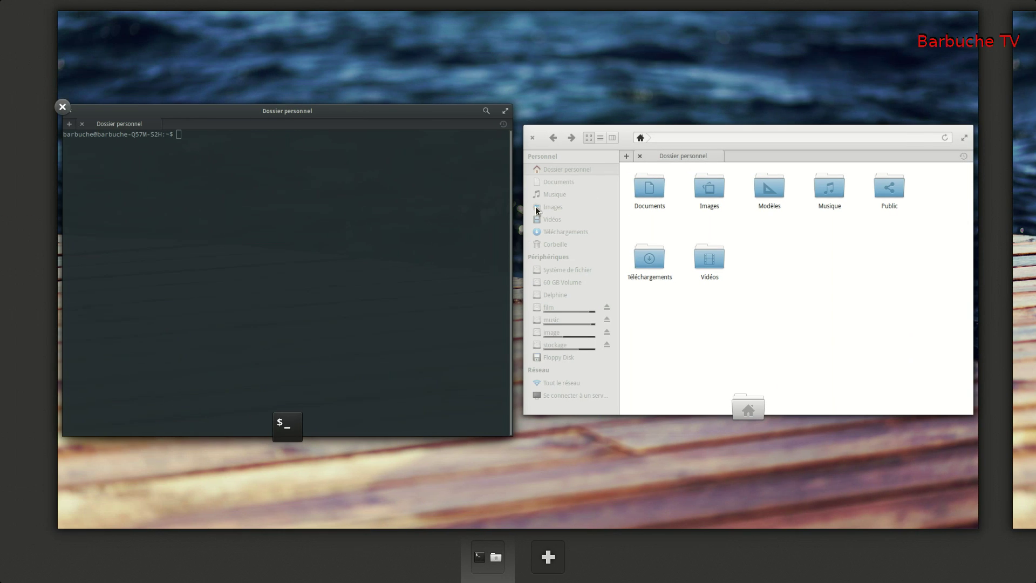
Close the Terminal and file manager windows from the multitasking view and return to the desktop
left_click(63, 108)
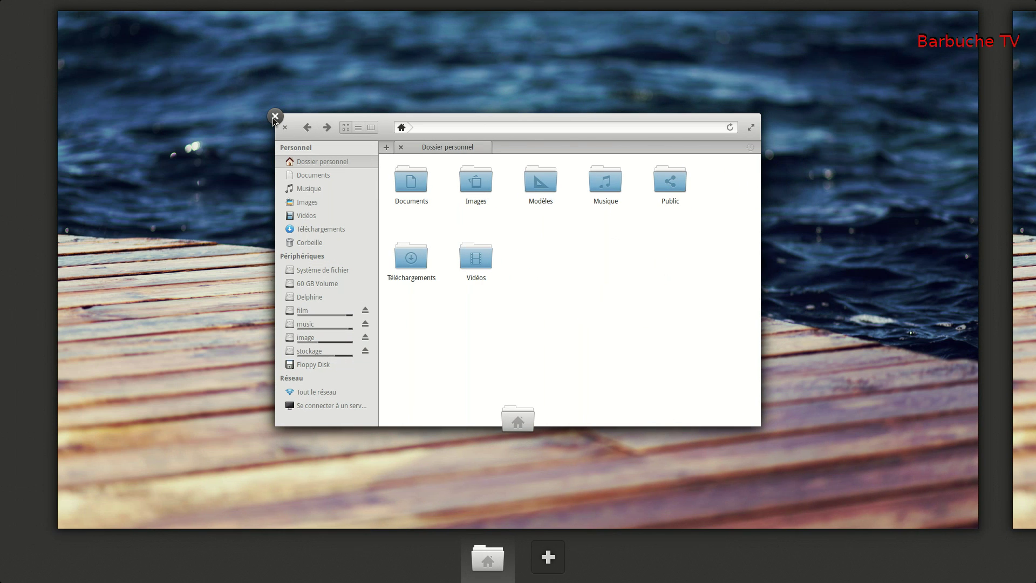
left_click(275, 116)
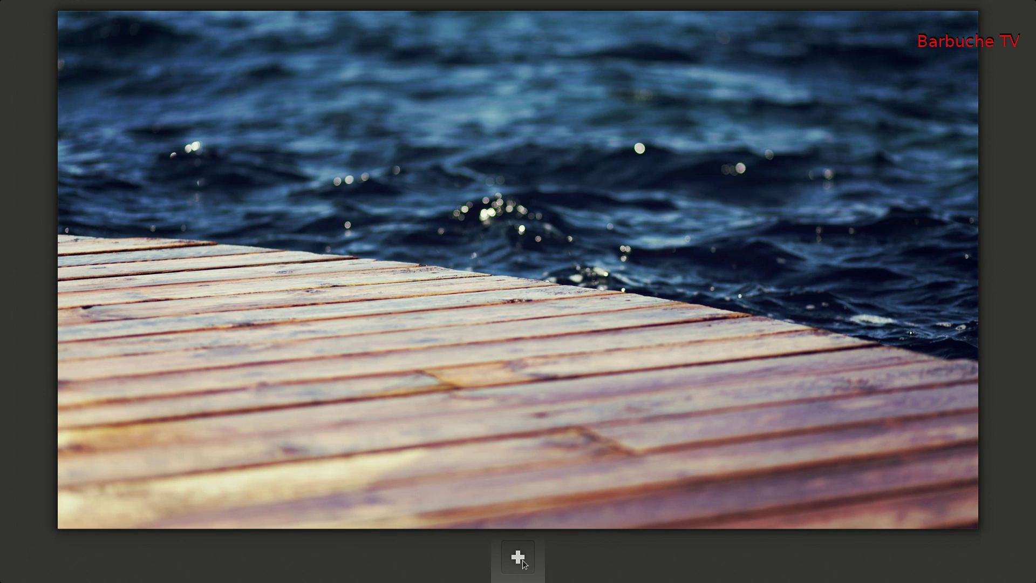
left_click(429, 391)
Launch the Terminal and the Fichiers file manager from the applications launcher
left_click(25, 7)
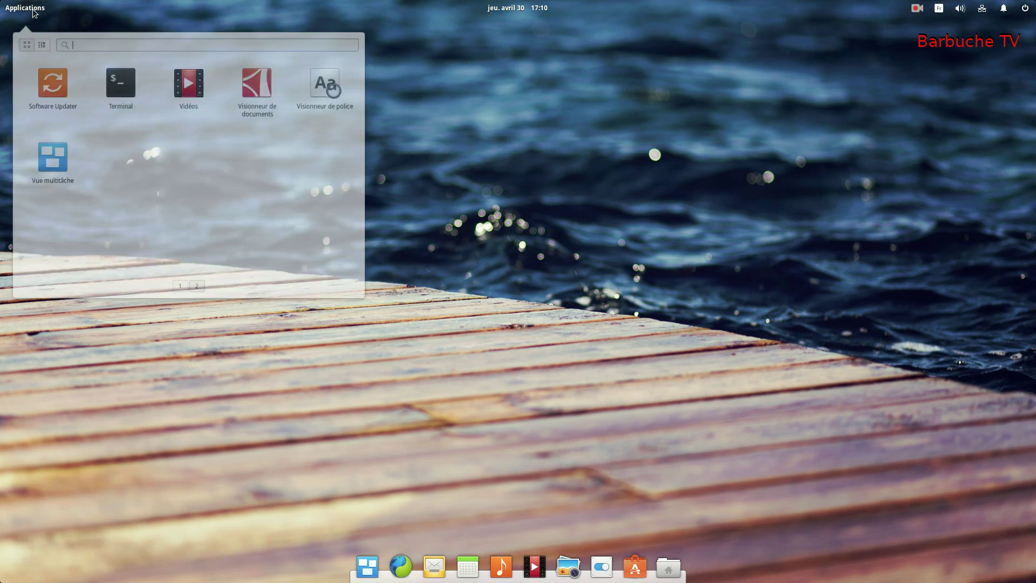
left_click(136, 79)
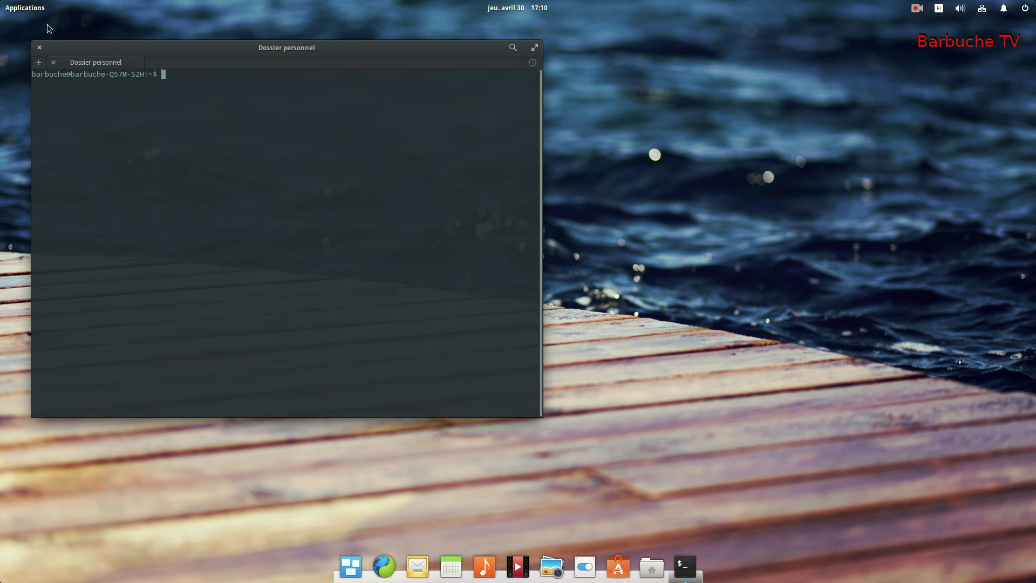
left_click(33, 8)
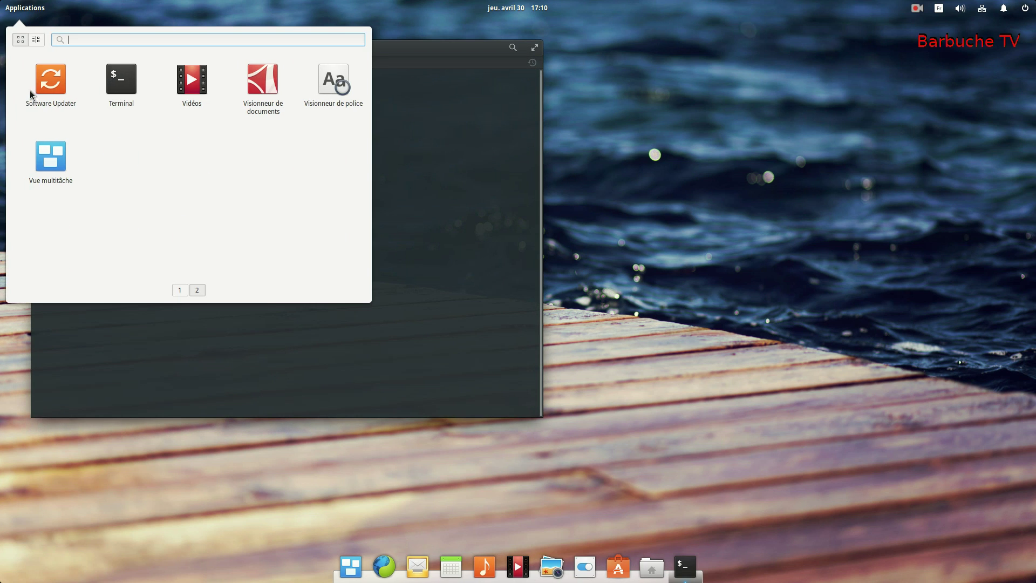
scroll(30, 89, "down", 1)
left_click(327, 86)
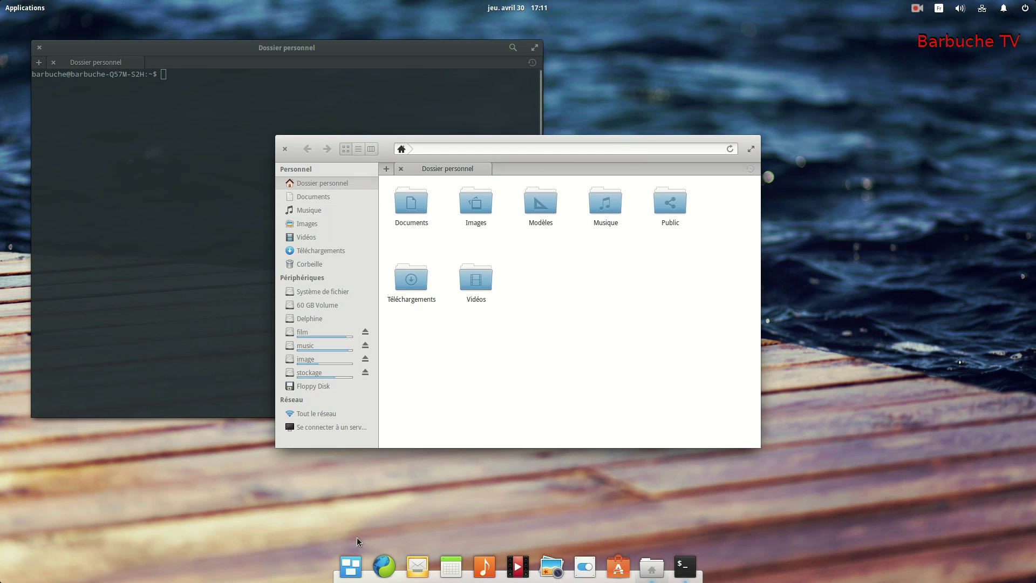
Bring the Terminal to the front through the multitasking view, and close both the Terminal and file manager windows
left_click(341, 561)
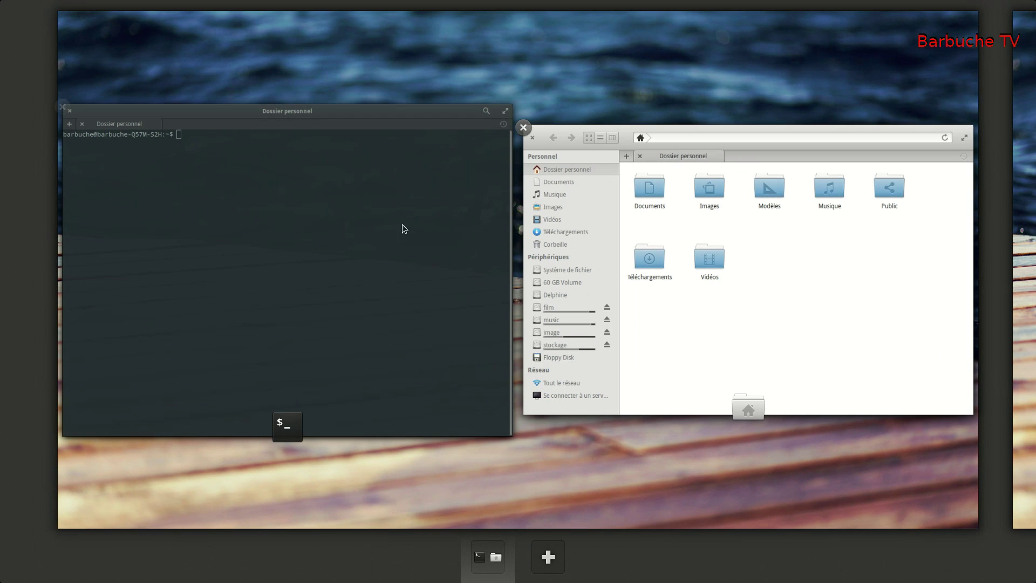
left_click(397, 326)
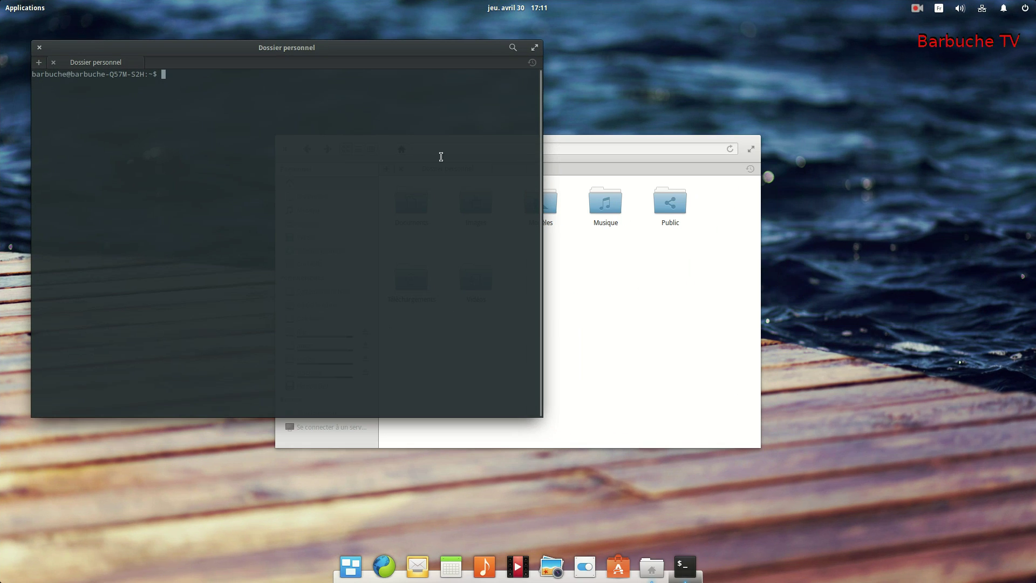
left_click(39, 48)
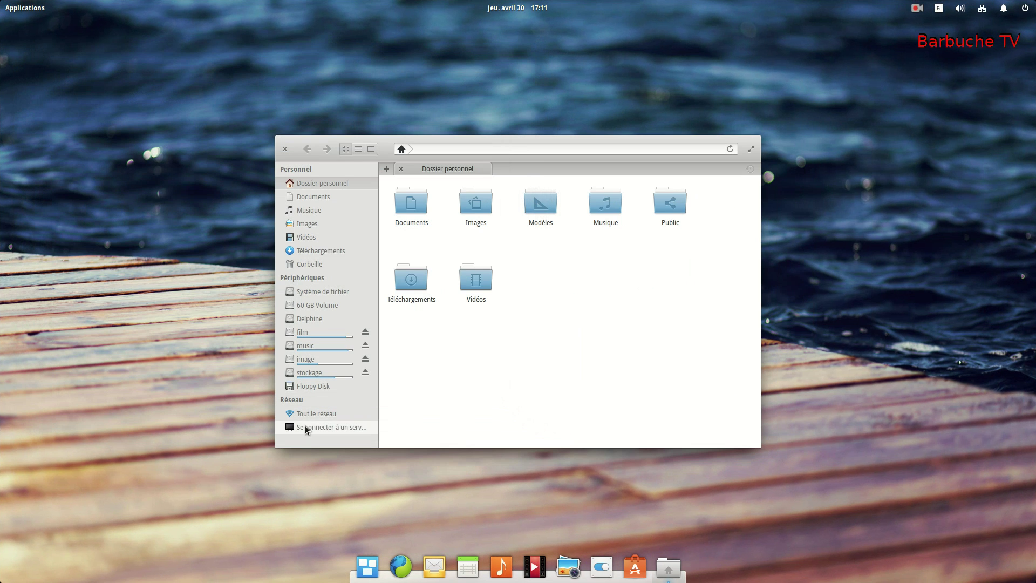
left_click(285, 149)
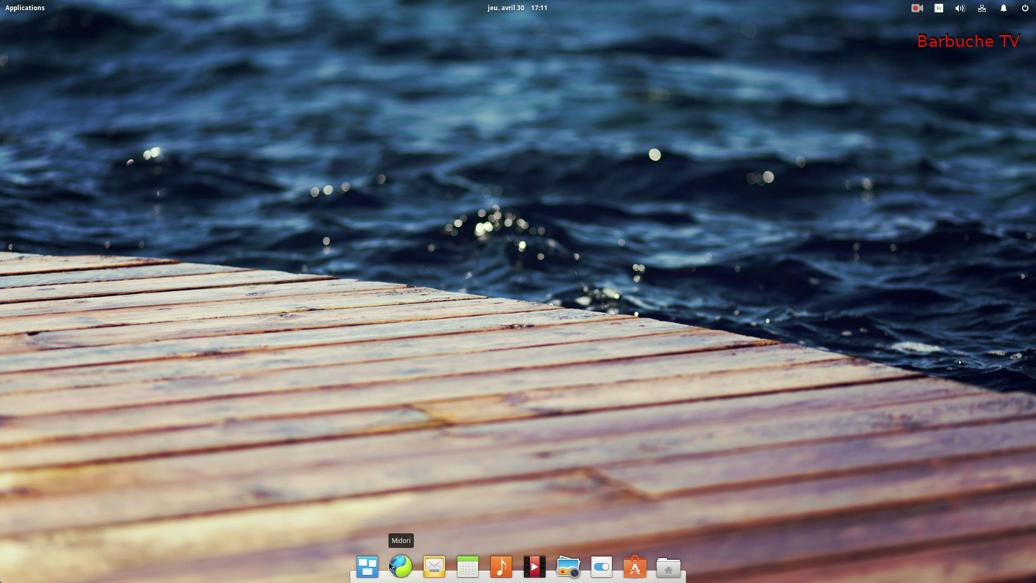
Open the Midori web browser, view its options menu and close the browser
left_click(401, 566)
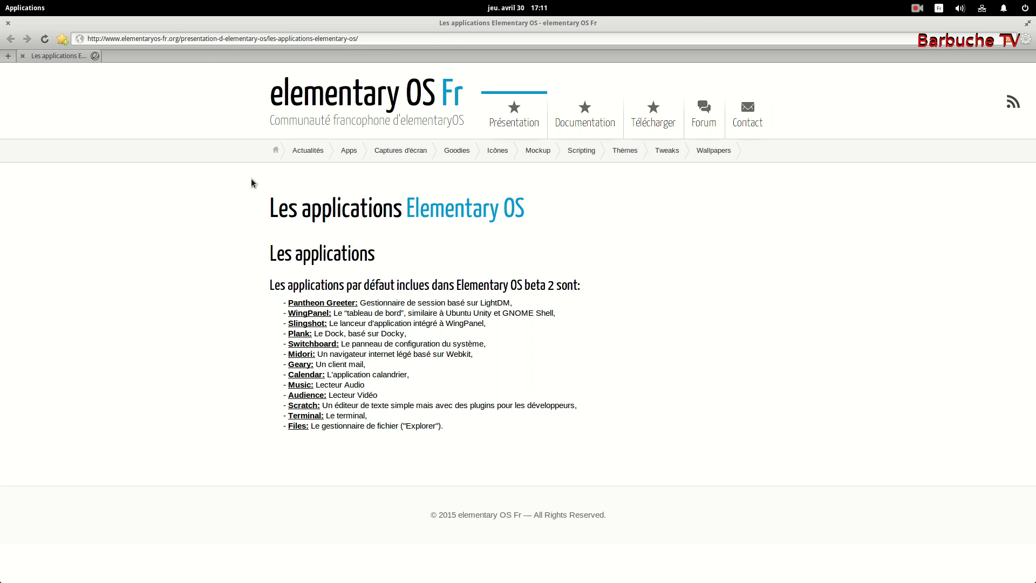
left_click(1027, 39)
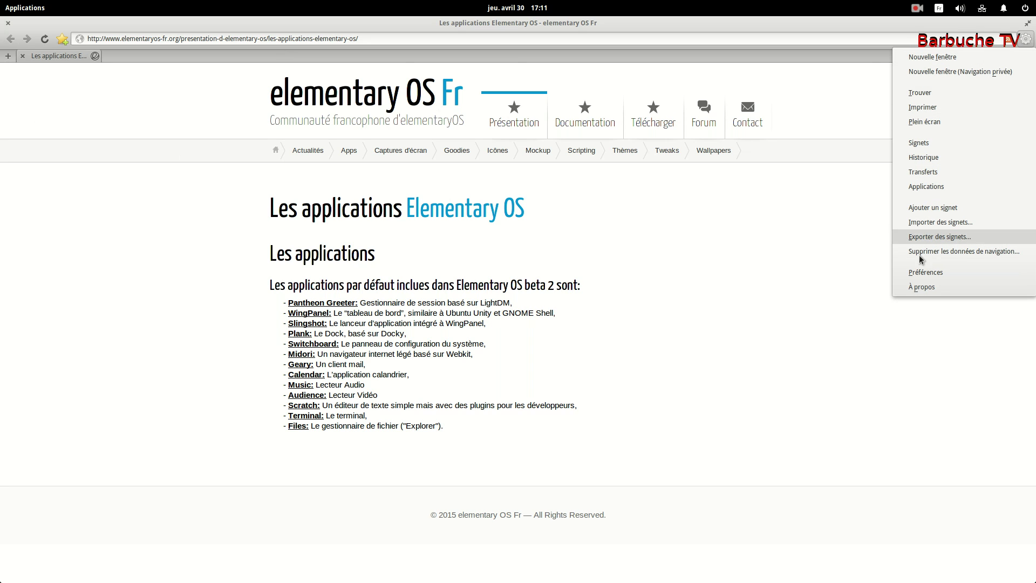
left_click(776, 305)
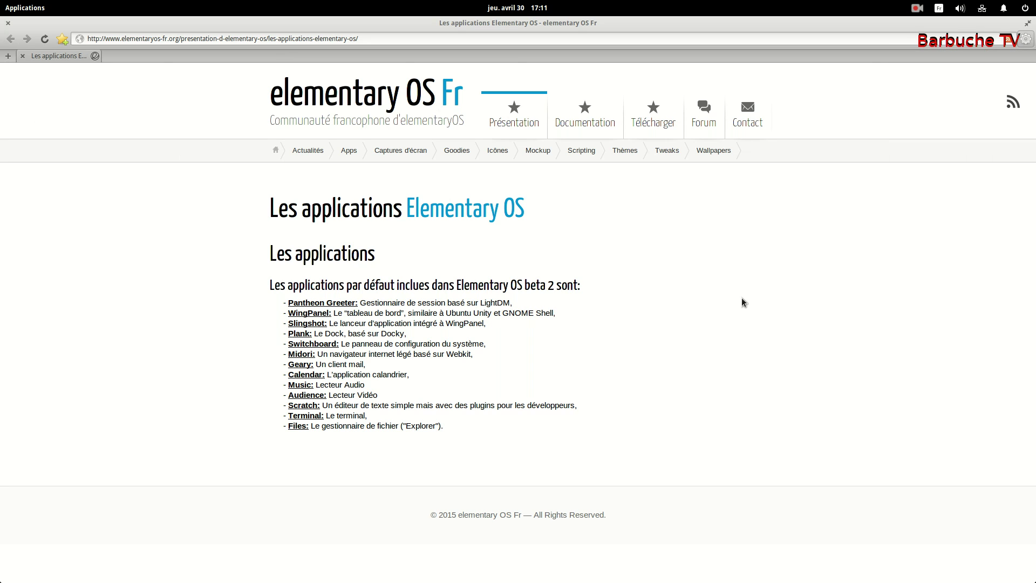
left_click(7, 23)
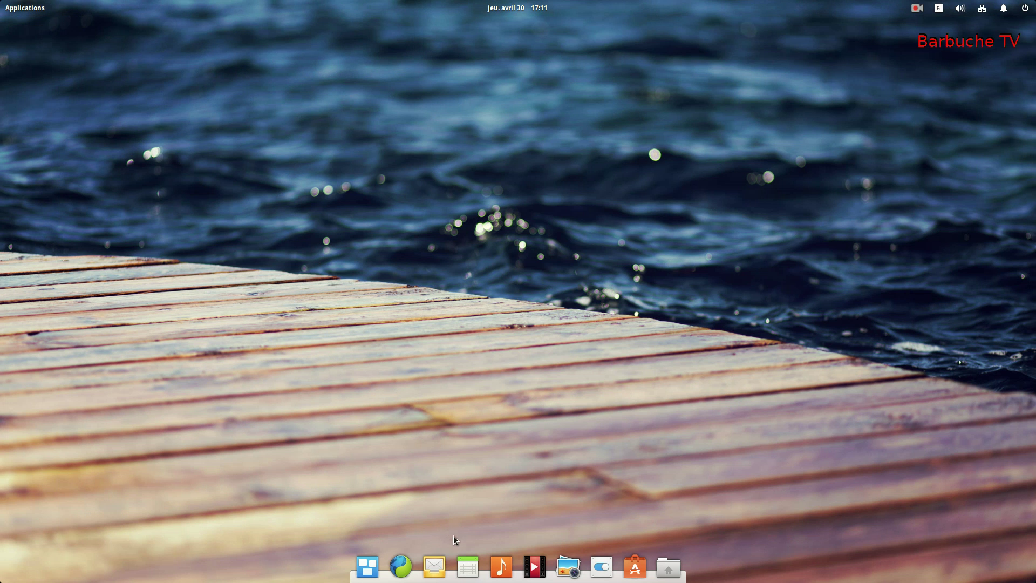
Open the Calendar, browse back and forth through its months while shifting the window slightly left, and close it
left_click(467, 568)
scroll(543, 185, "down", 2)
scroll(559, 342, "up", 2)
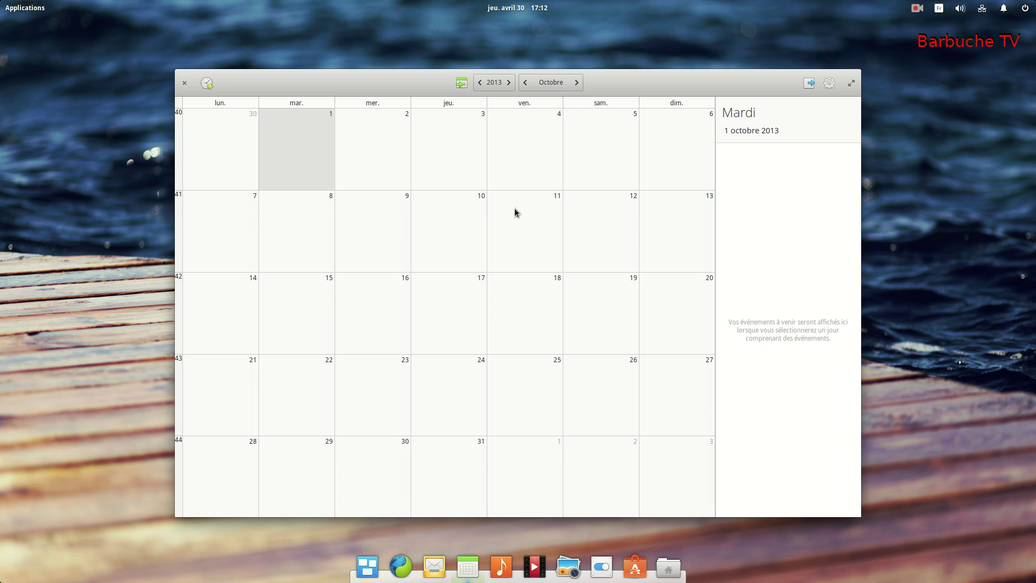
left_click_drag(652, 85, 602, 88)
scroll(351, 178, "down", 1)
scroll(410, 264, "up", 2)
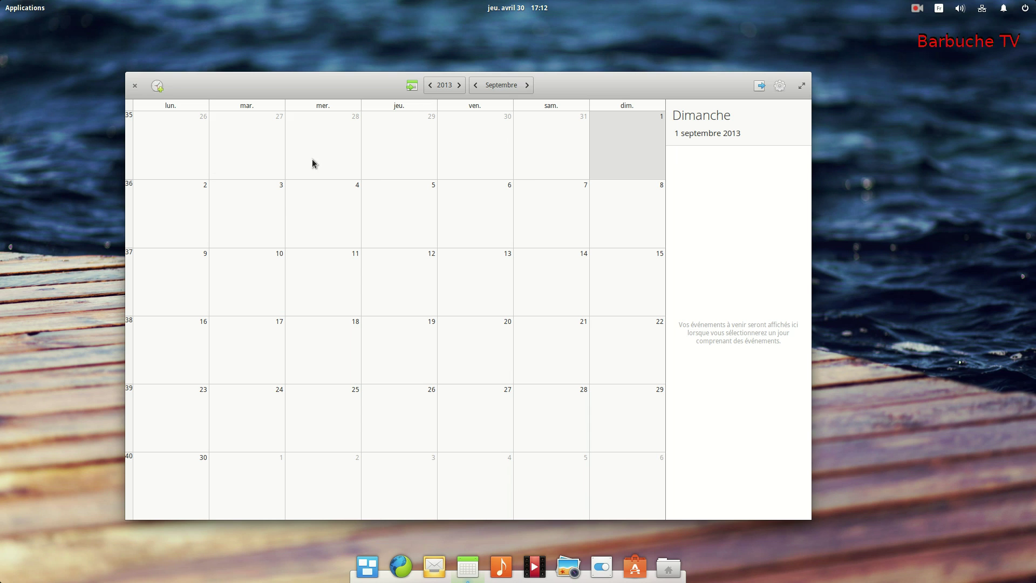
left_click(135, 86)
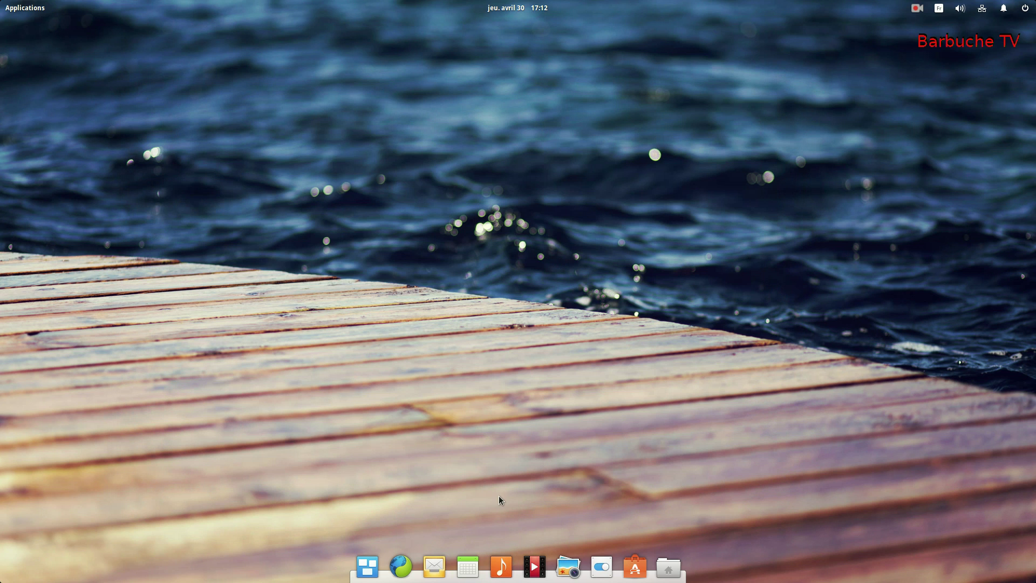
Open the Music player, move its window up and briefly show the information pane for the current song
left_click(502, 567)
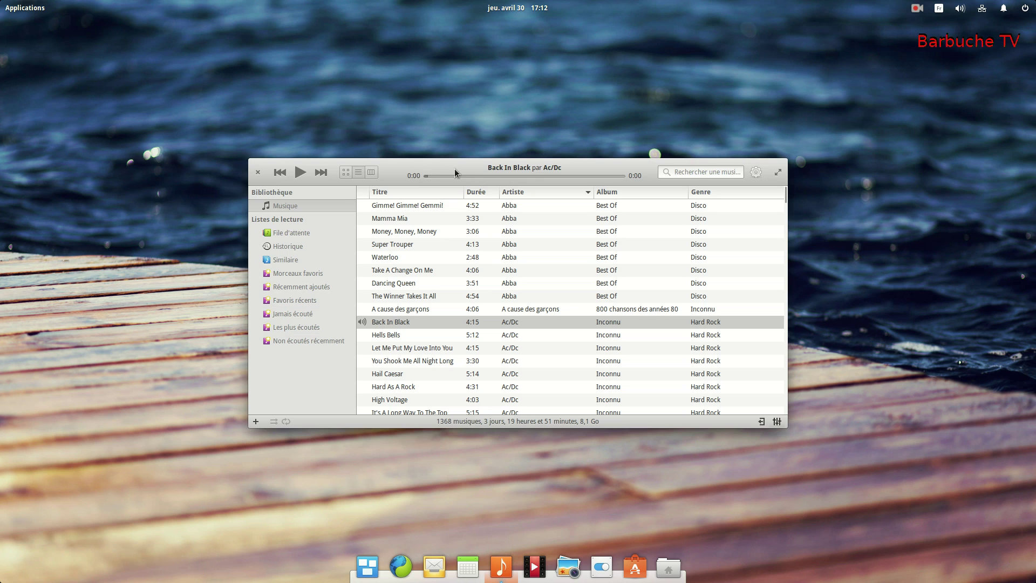
left_click_drag(469, 163, 444, 102)
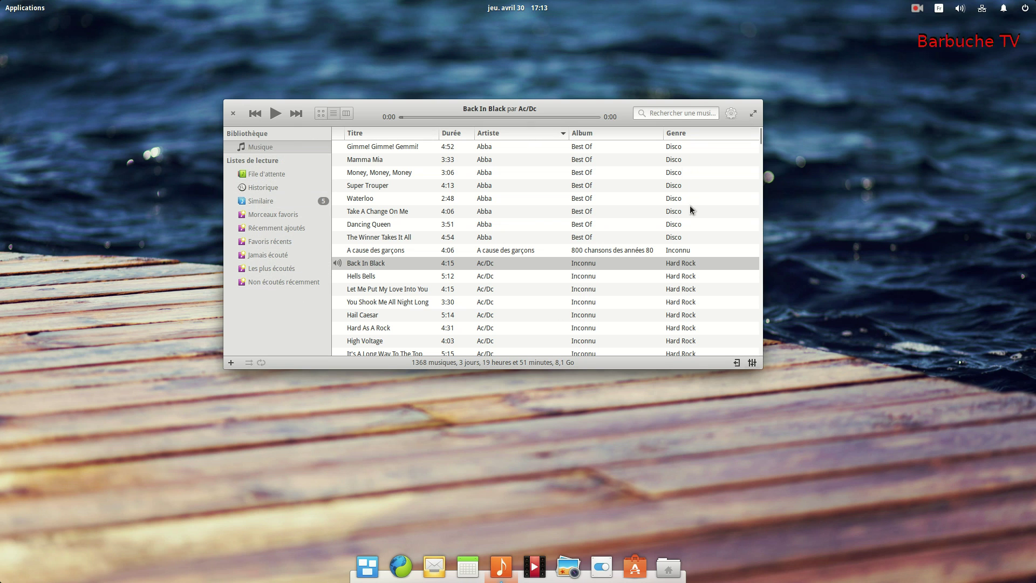
left_click(737, 362)
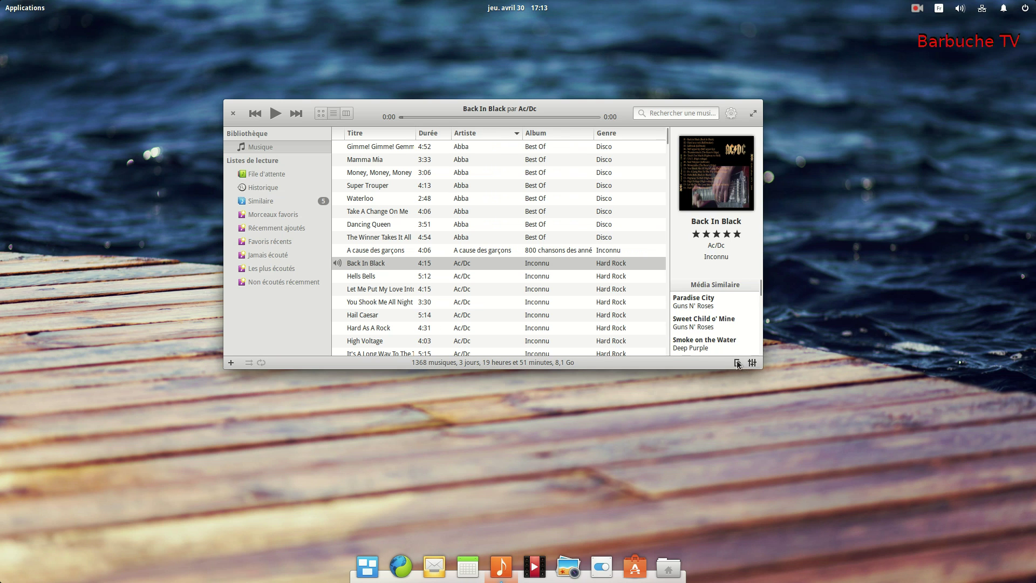
left_click(737, 363)
View the Music player's equalizer and close the player
left_click(753, 362)
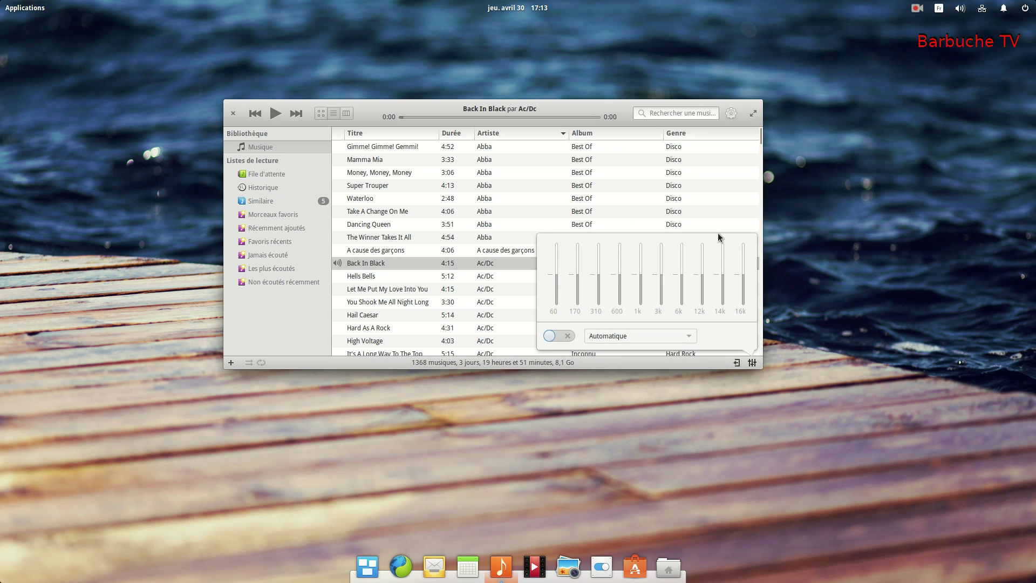
left_click(753, 363)
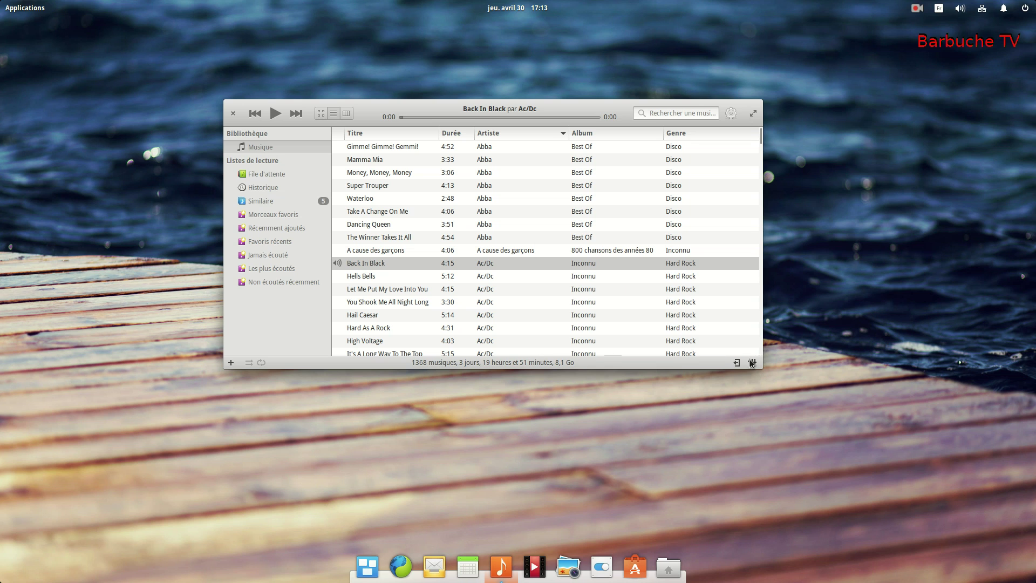
left_click(233, 109)
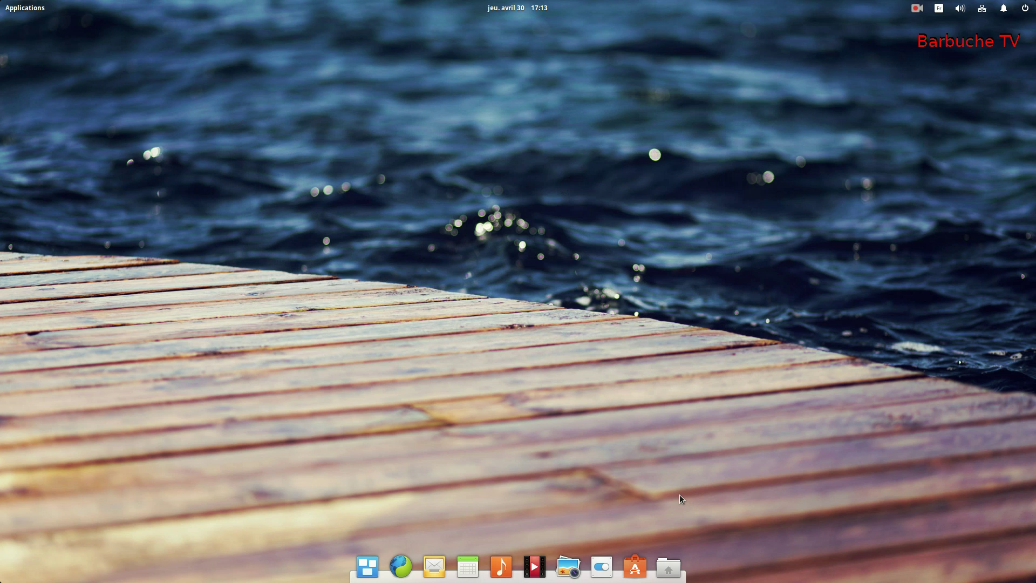
Open the Videos player from the dock and close it
left_click(535, 568)
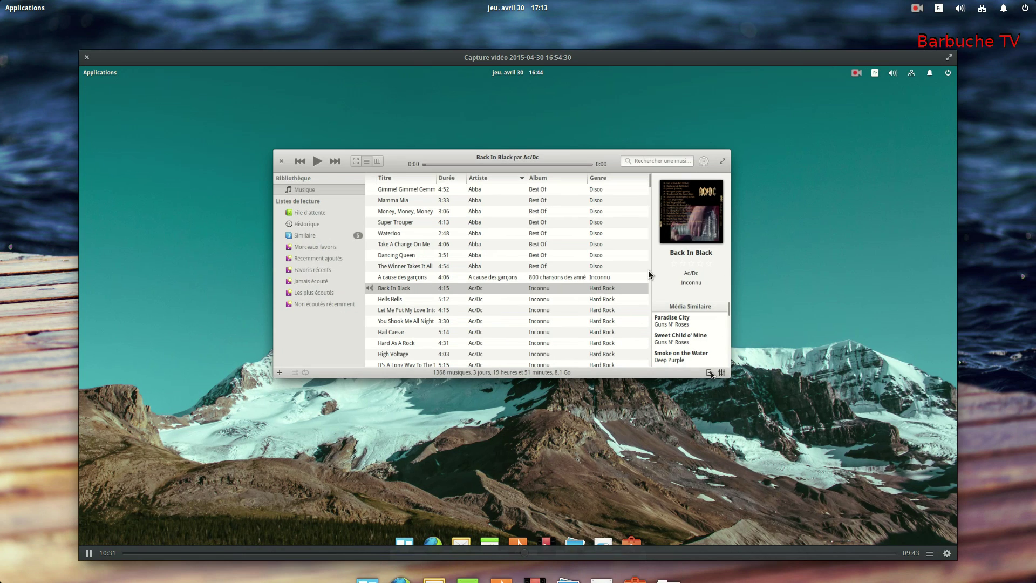
left_click(86, 58)
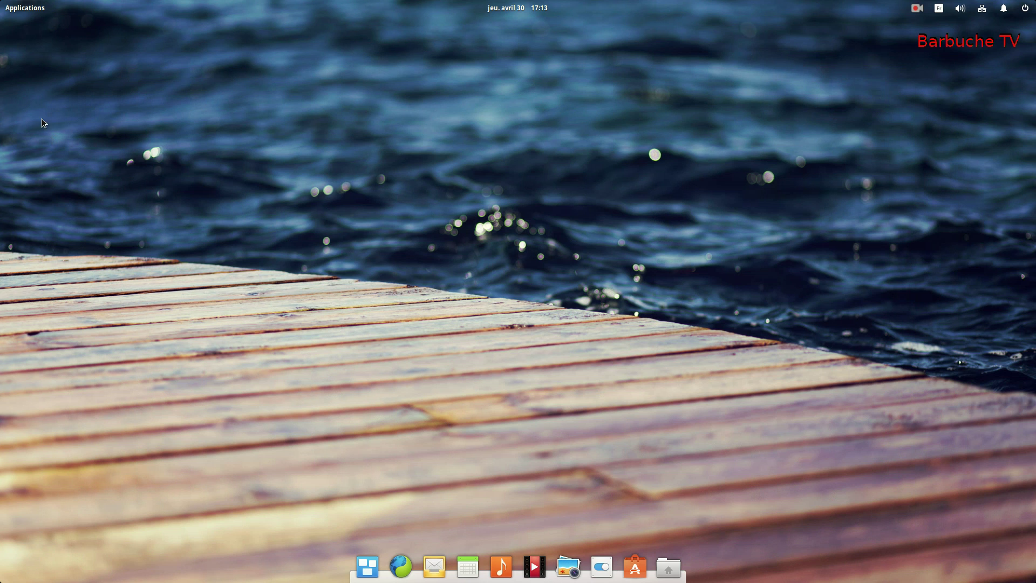
Open the film drive in the file manager and play the Halo.4.Forward.Unto.Dawn-TMB.avi video
left_click(27, 7)
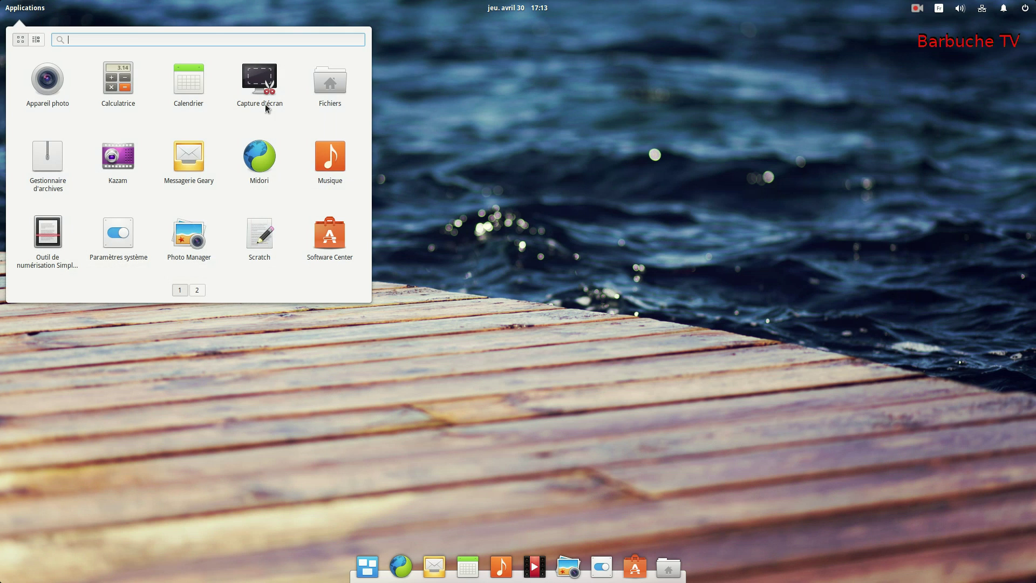
left_click(330, 81)
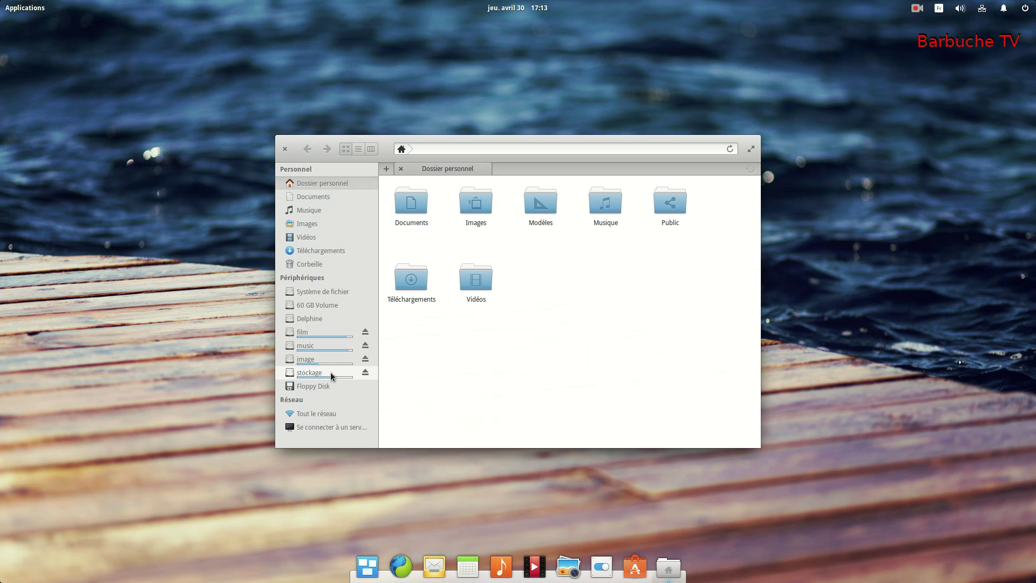
left_click(320, 331)
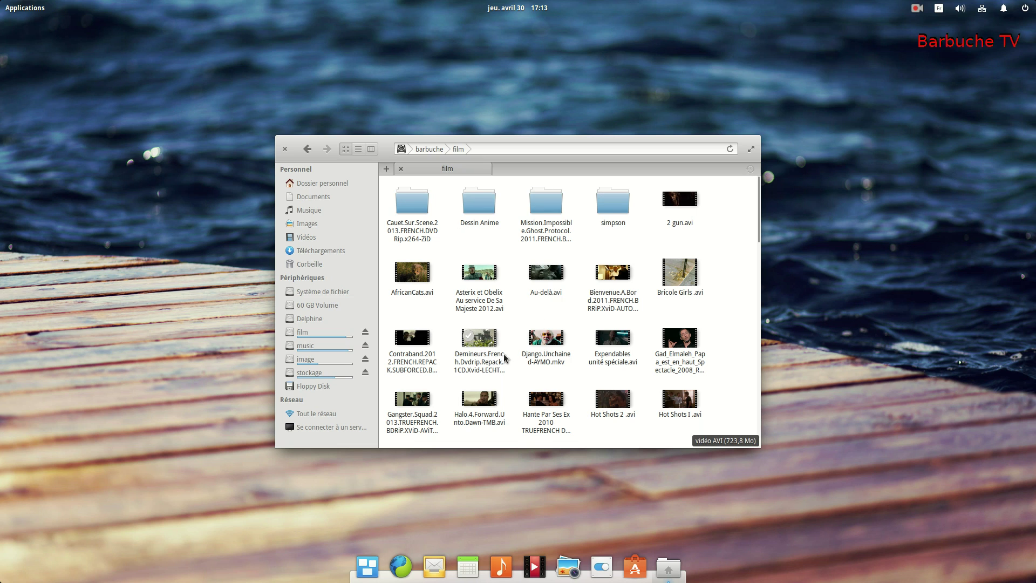
left_click(479, 402)
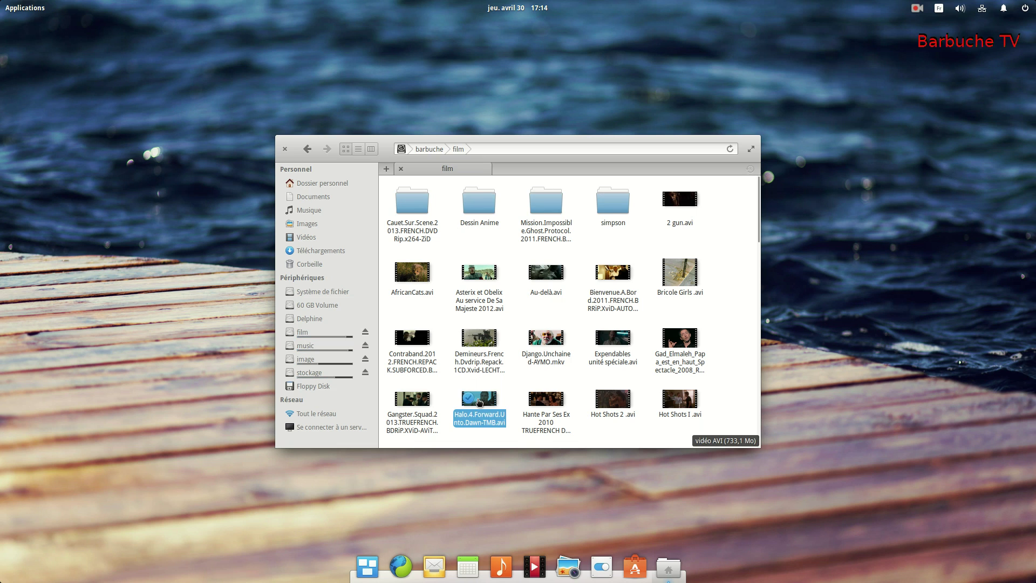
key("Return")
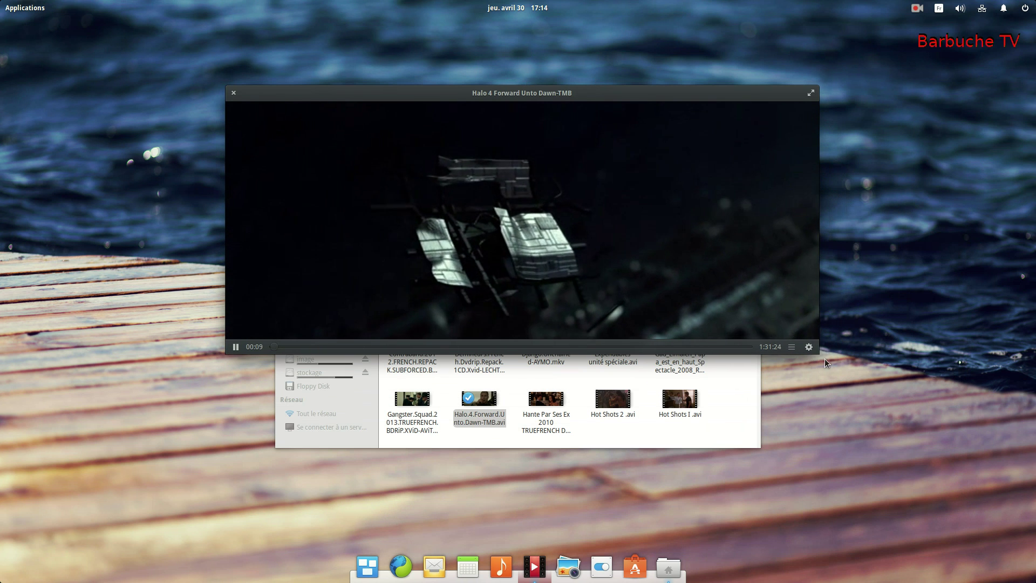
Enlarge the video window and move it towards the upper left of the desktop, and switch full-screen playback on and off
left_click_drag(814, 351, 1015, 437)
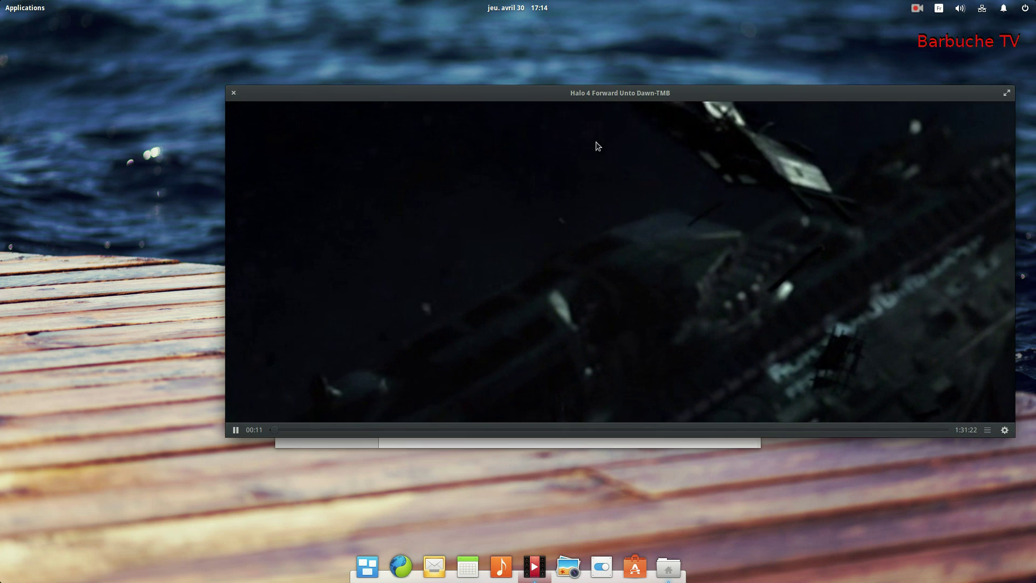
left_click_drag(590, 93, 468, 77)
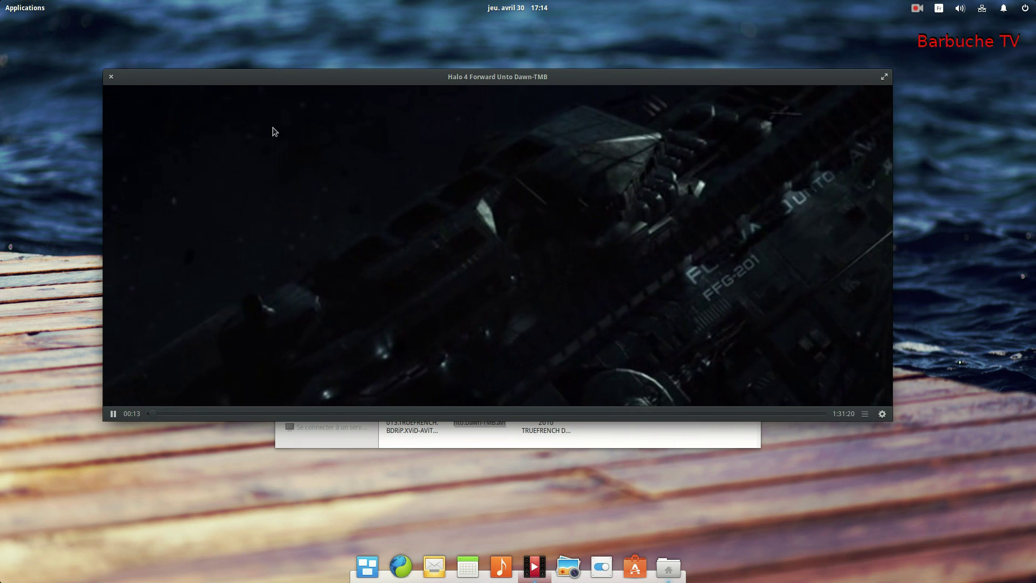
double_click(625, 241)
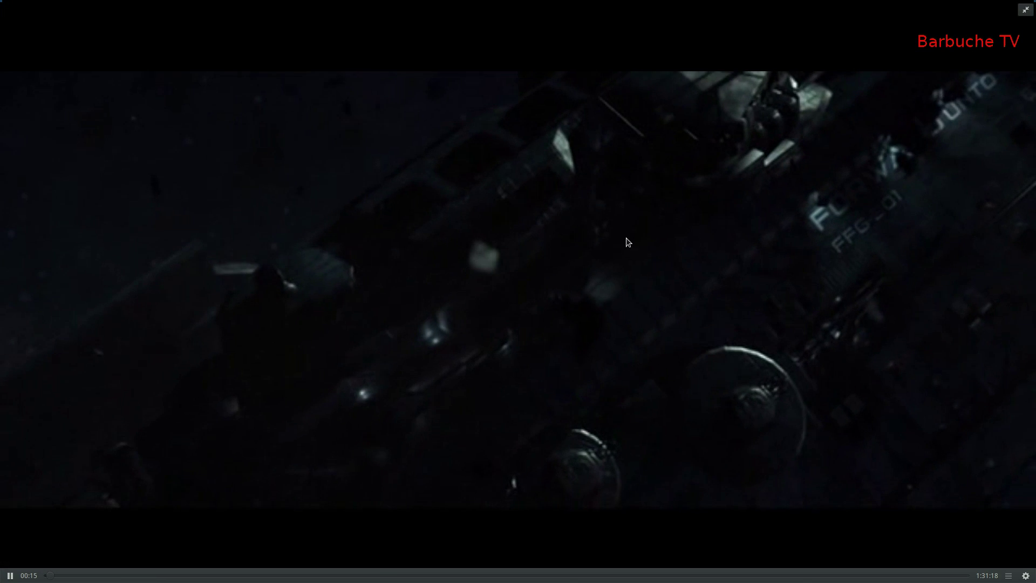
double_click(497, 293)
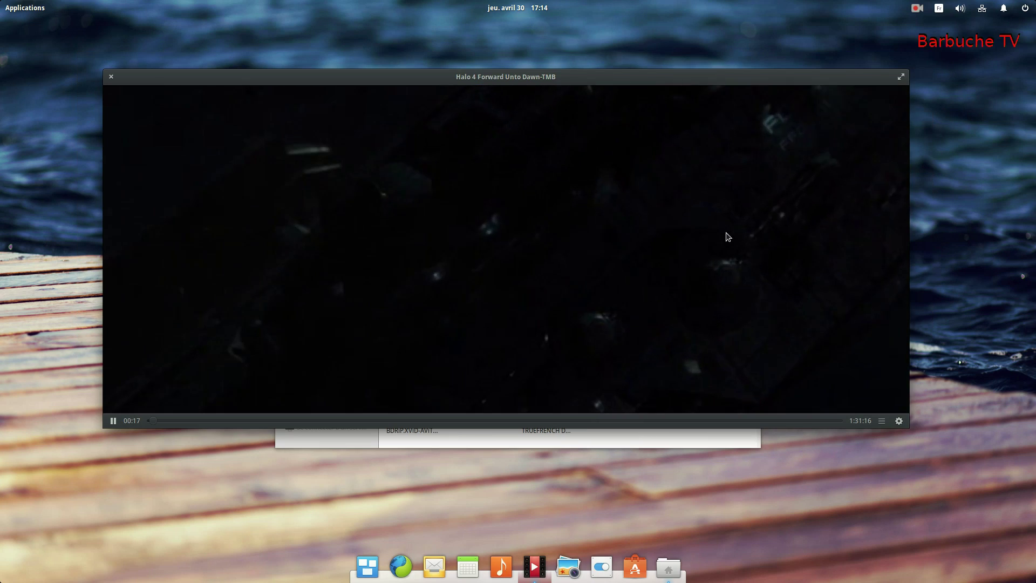
Raise the system volume and skip the film ahead to about 34 minutes
scroll(963, 8, "up", 2)
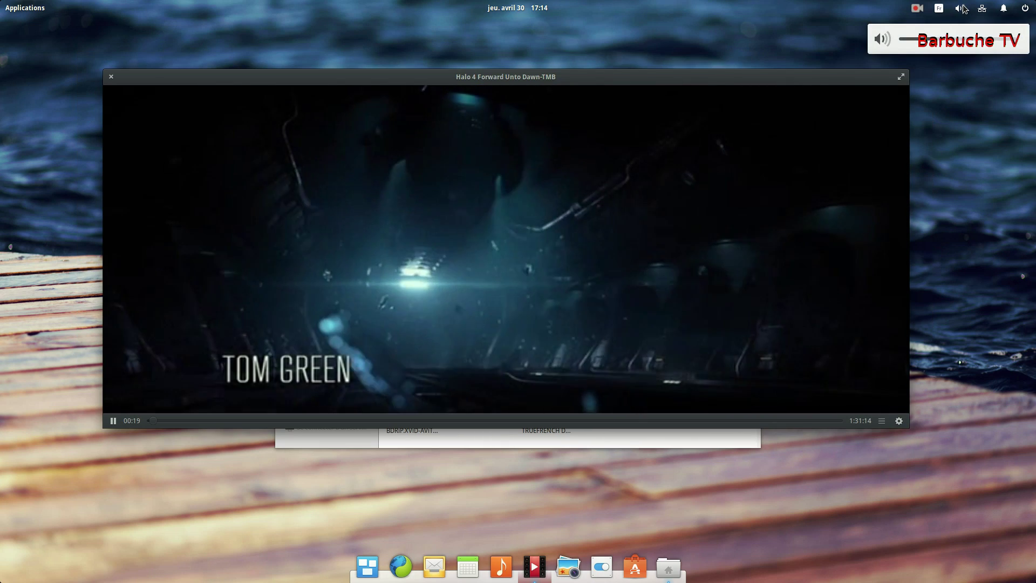
mouse_move(435, 267)
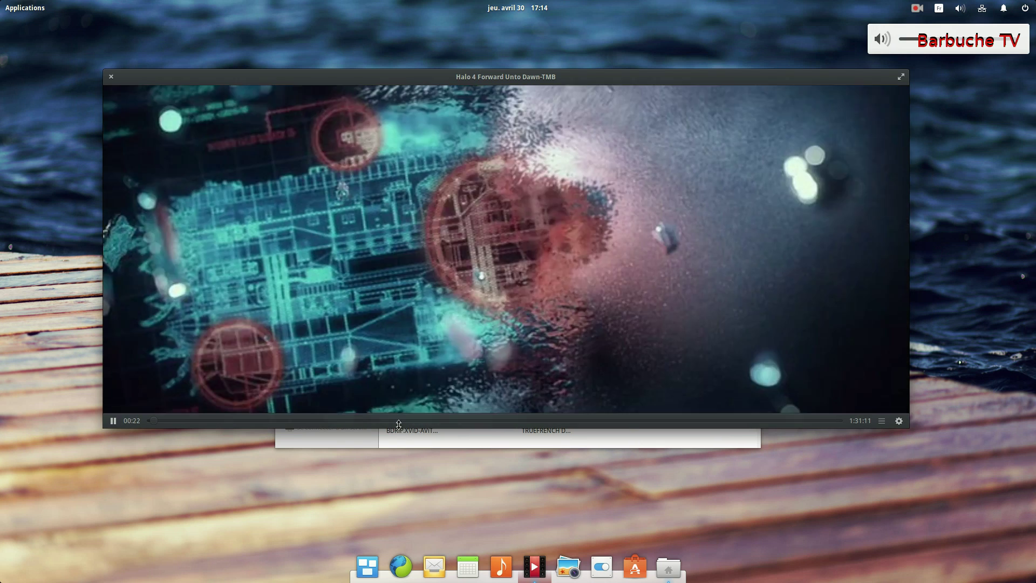
left_click(406, 421)
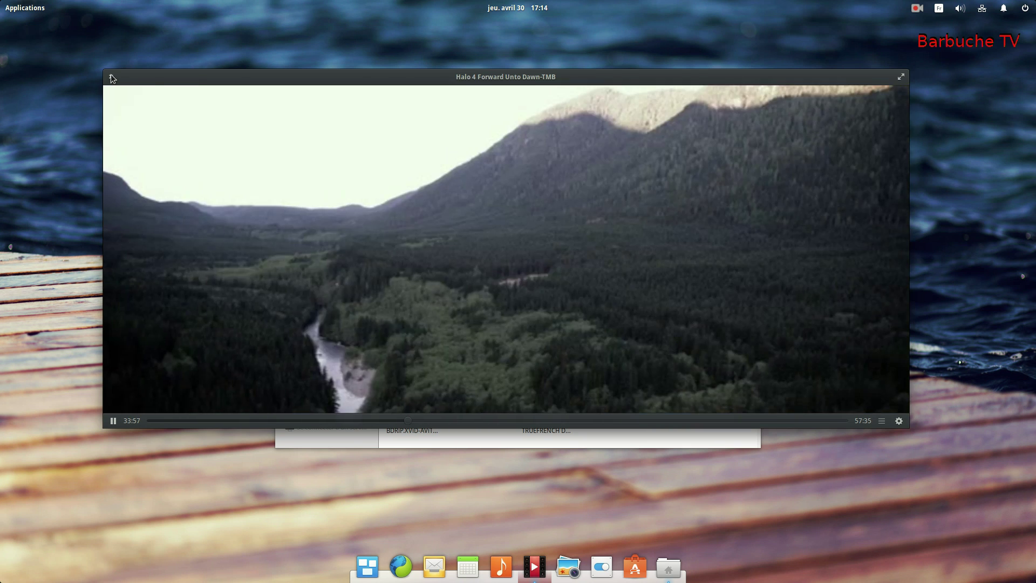
Restart the Halo 4 video, look at its audio and subtitle options and the playlist, and close the player and the file manager
left_click(111, 77)
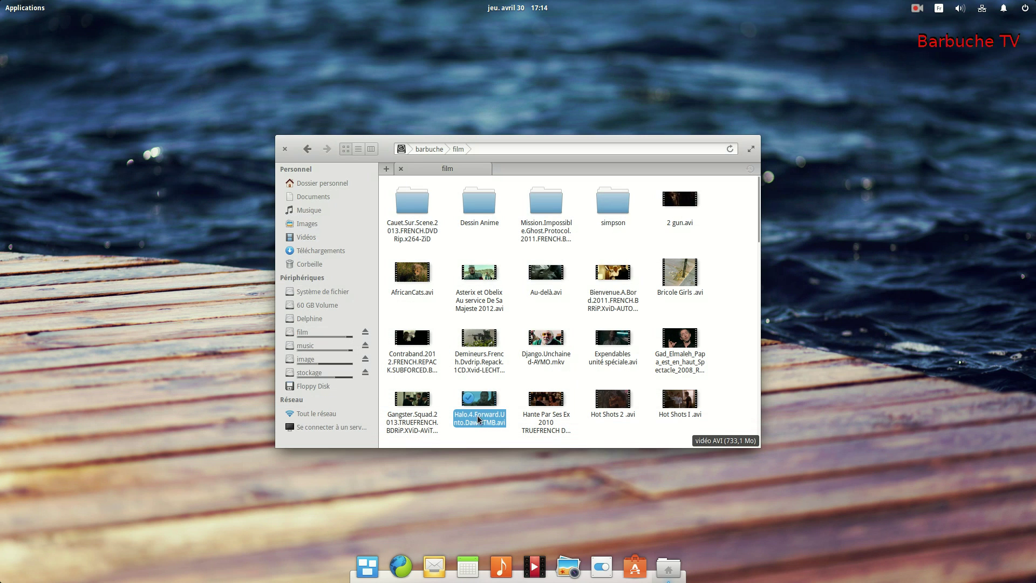
left_click(498, 404)
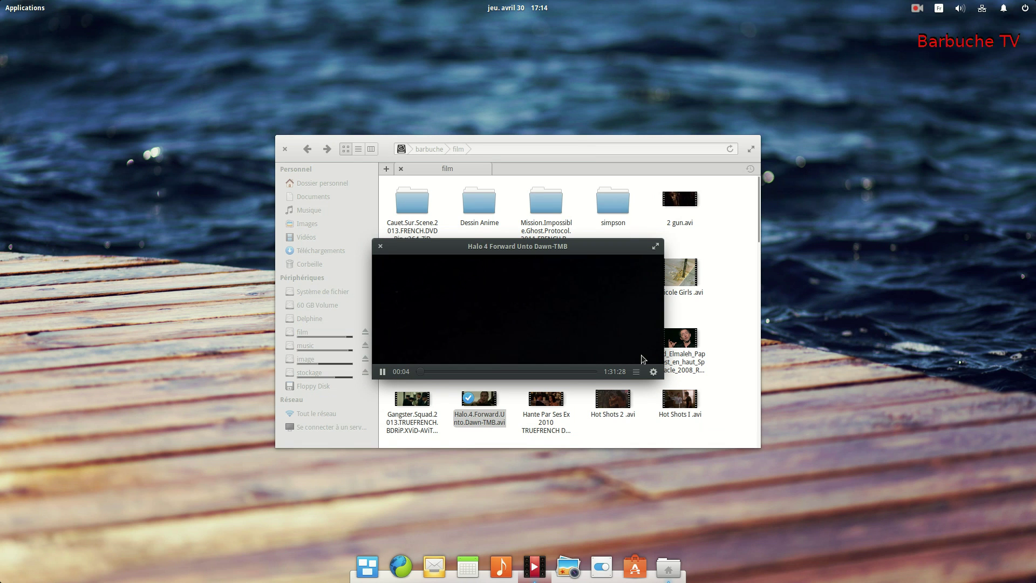
left_click(653, 375)
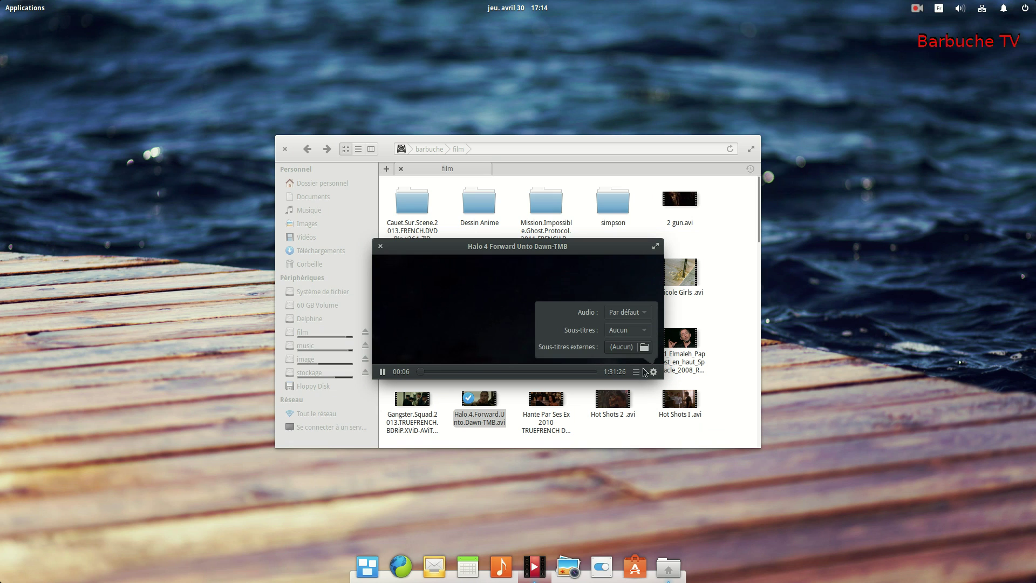
left_click(638, 372)
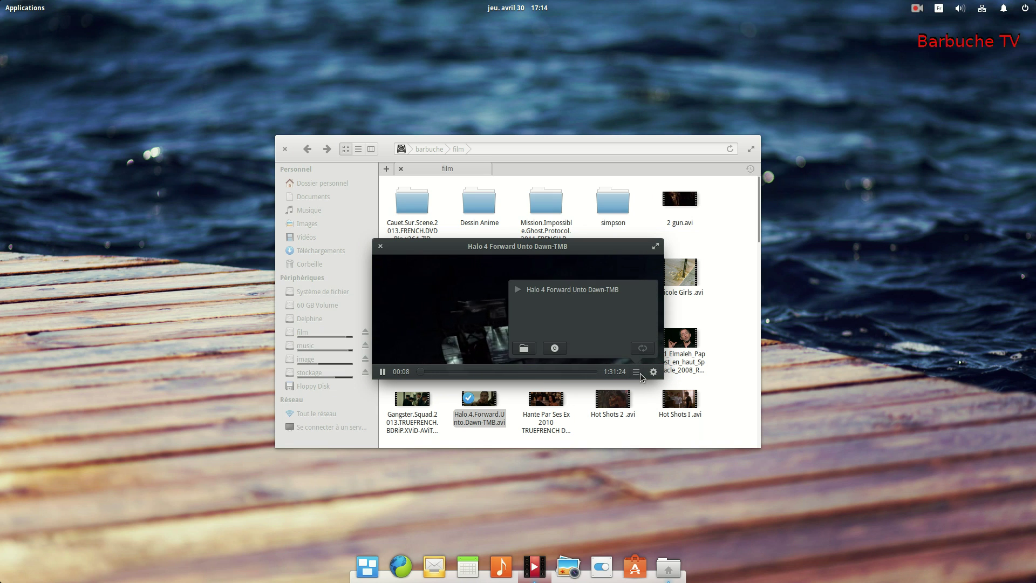
left_click(384, 261)
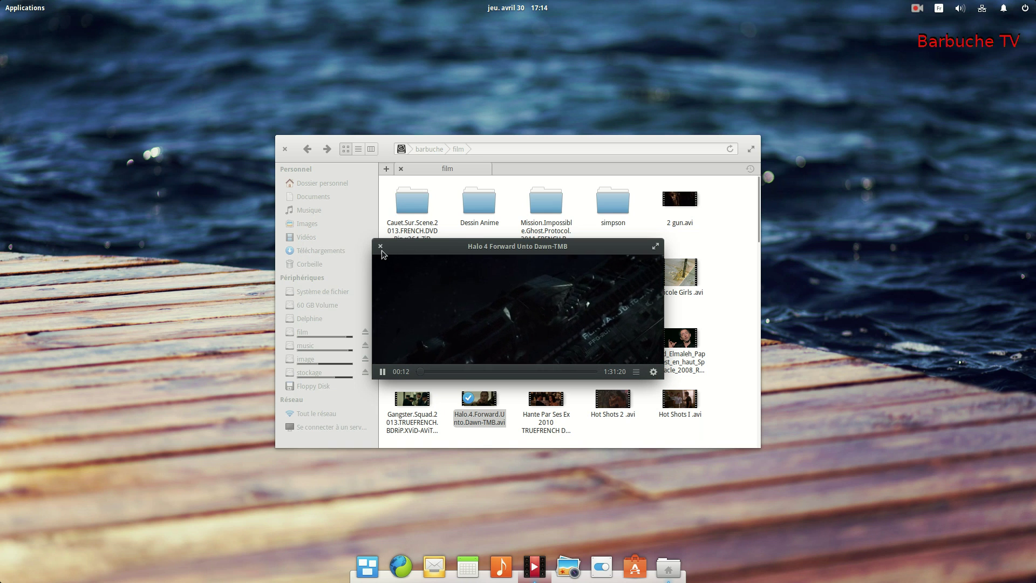
left_click(380, 247)
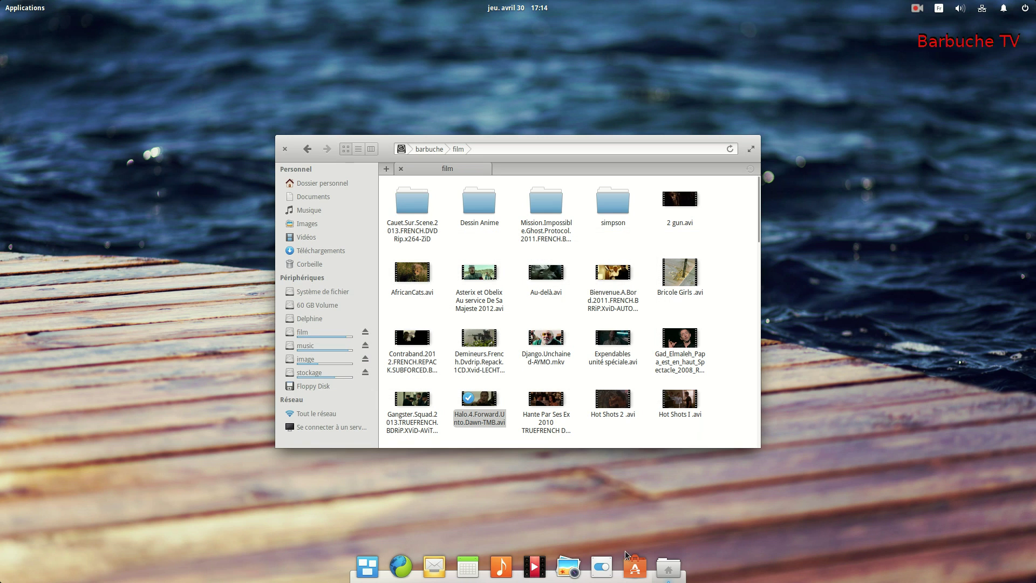
left_click(285, 149)
View the photo library in Photos and the home page of the Software Center, closing each application
left_click(568, 567)
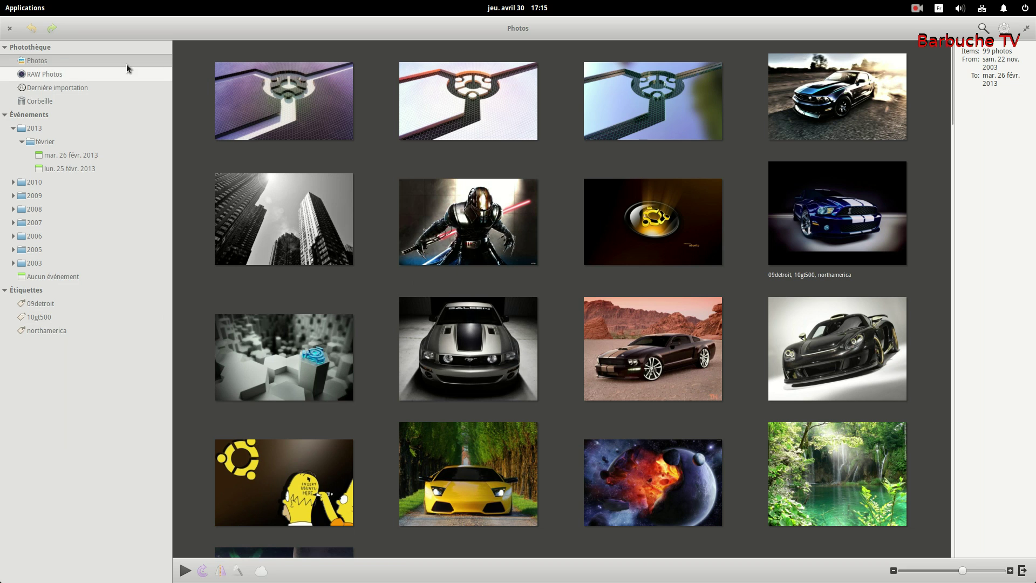
left_click(9, 28)
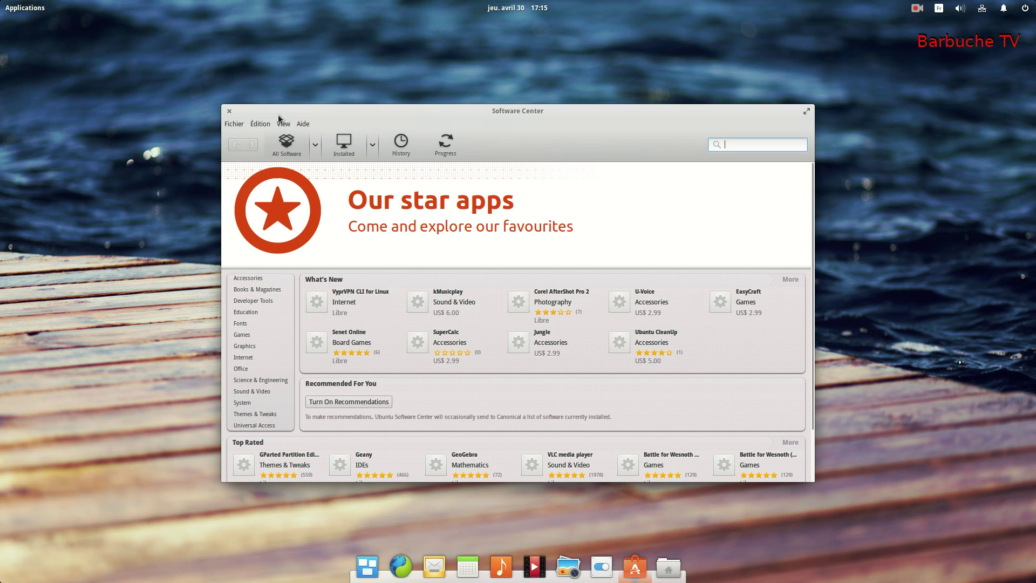
left_click(229, 111)
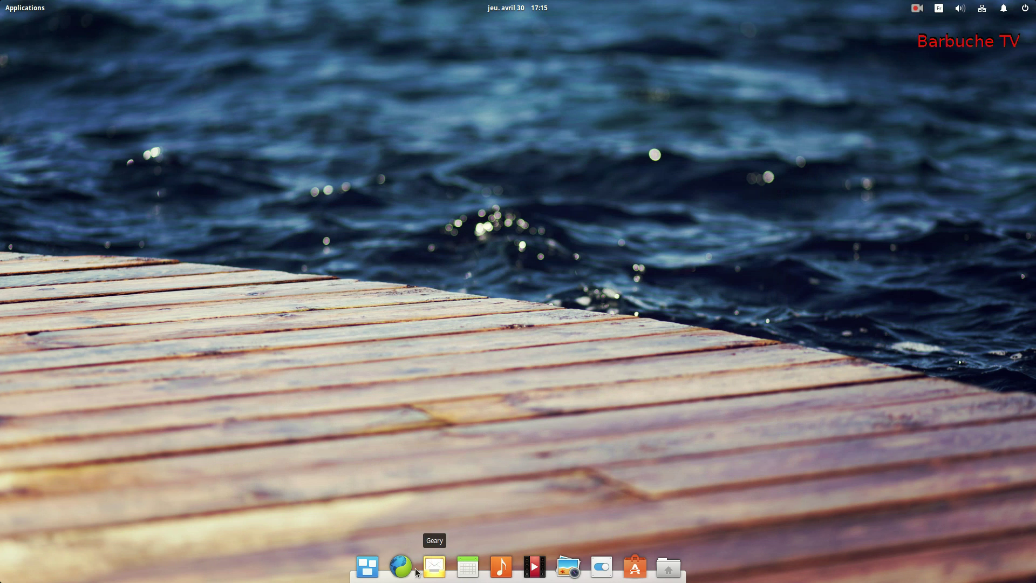
Open the system settings and look at the default and startup applications in the Applications settings
left_click(601, 567)
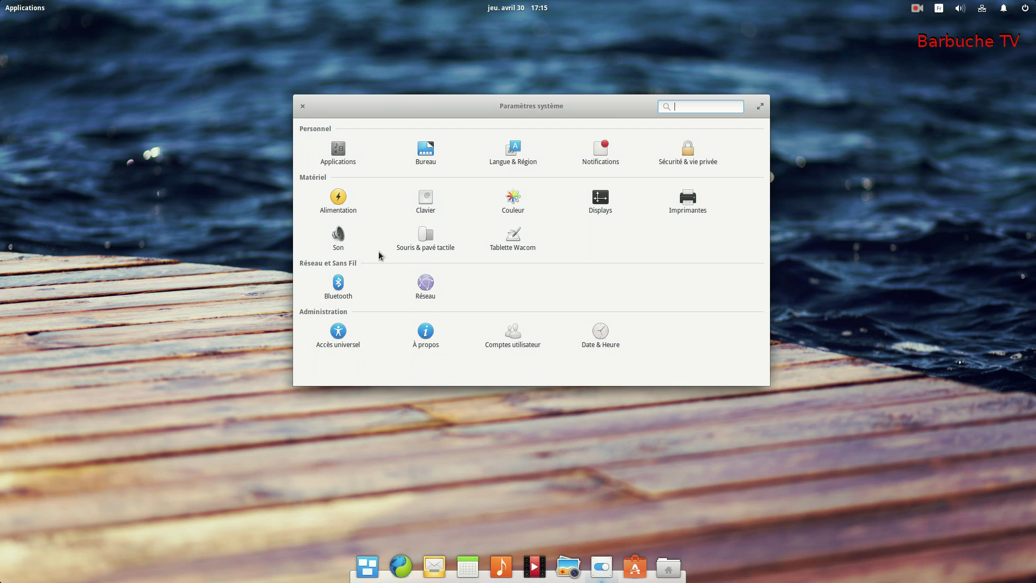
left_click(345, 154)
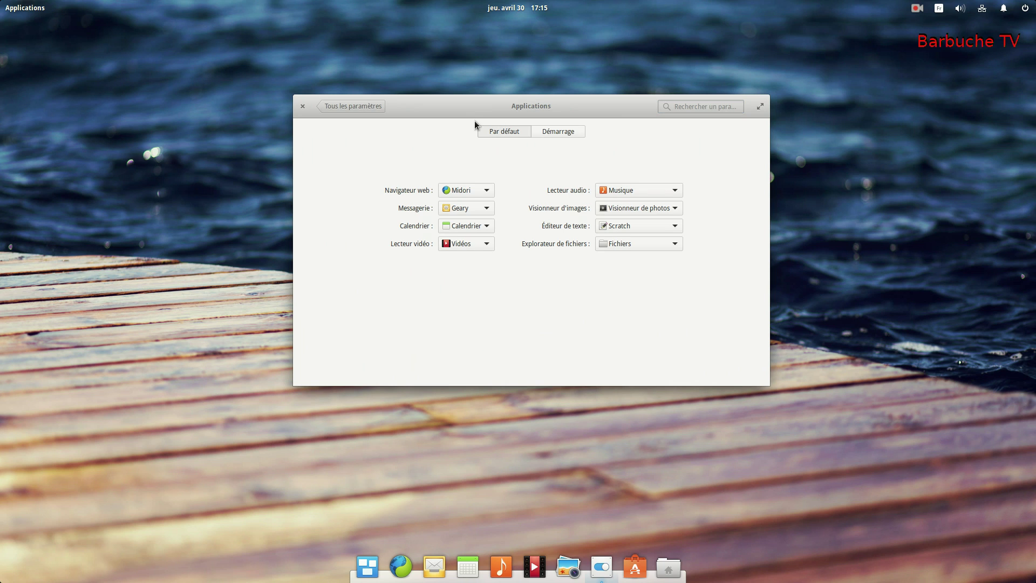
left_click(561, 133)
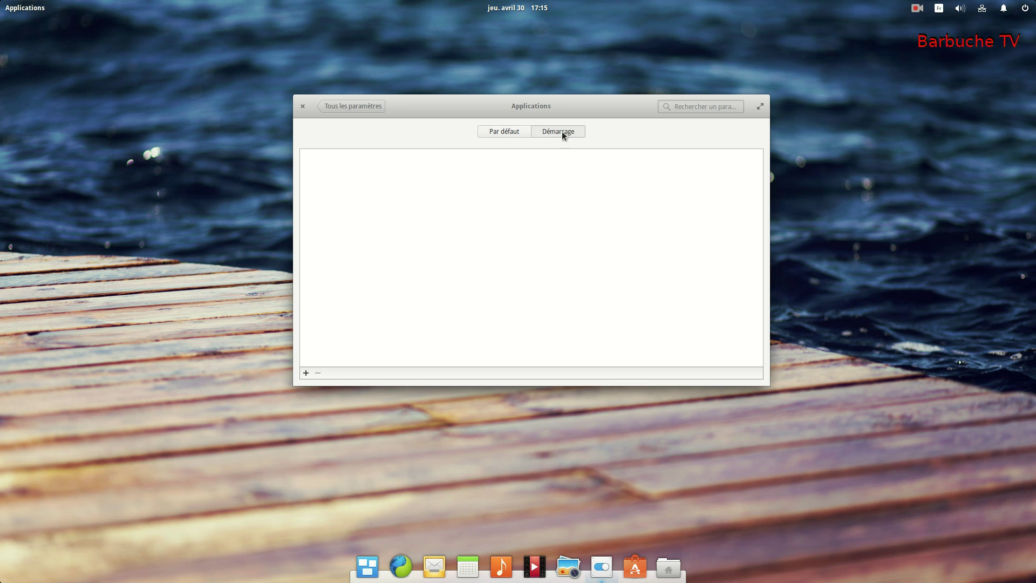
left_click(352, 106)
Try the autumn leaf and dusk sky wallpapers in the Bureau settings, and set the turquoise lake with pine trees as the background
left_click(423, 153)
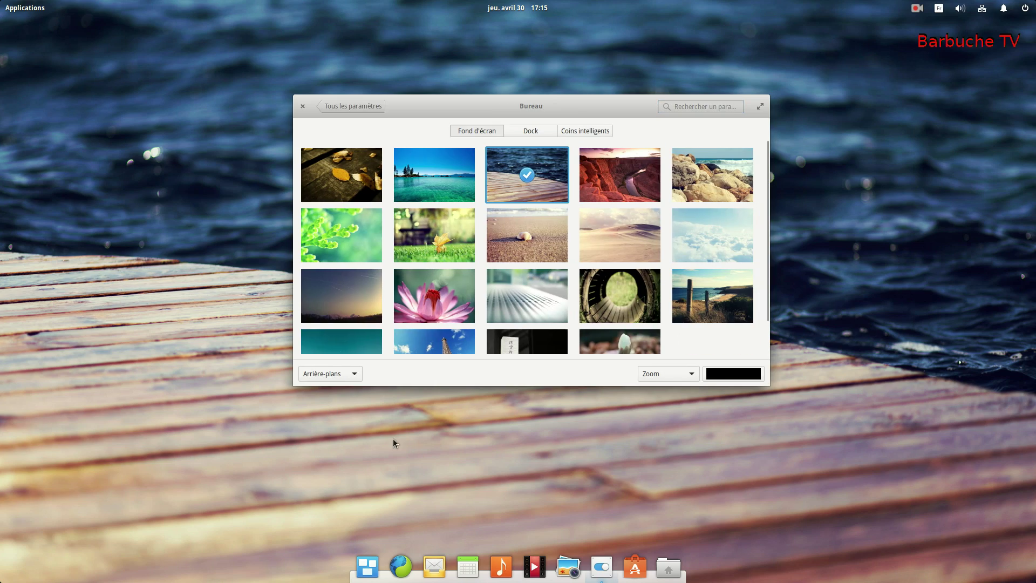
left_click(438, 180)
left_click(440, 258)
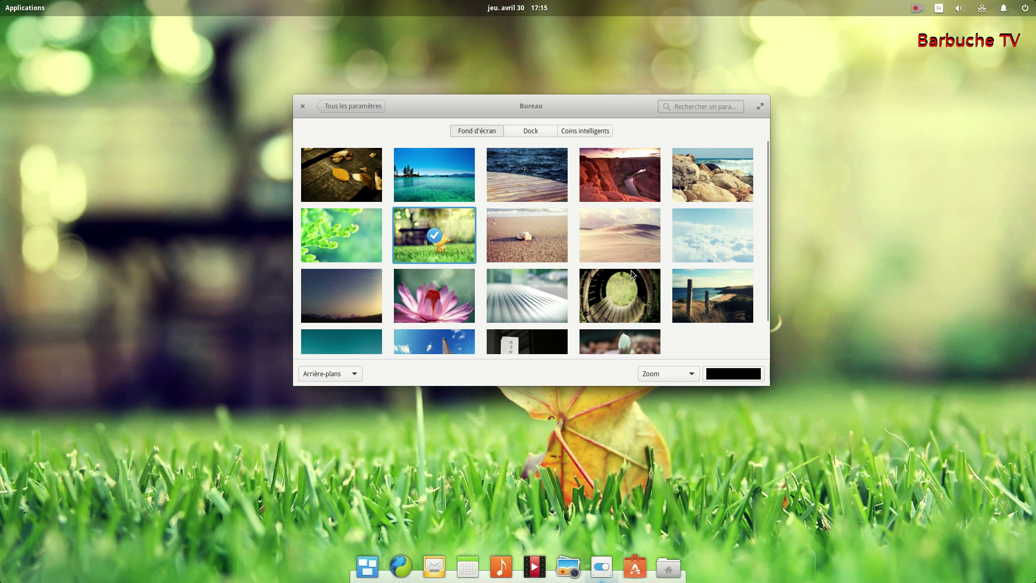
scroll(412, 313, "down", 1)
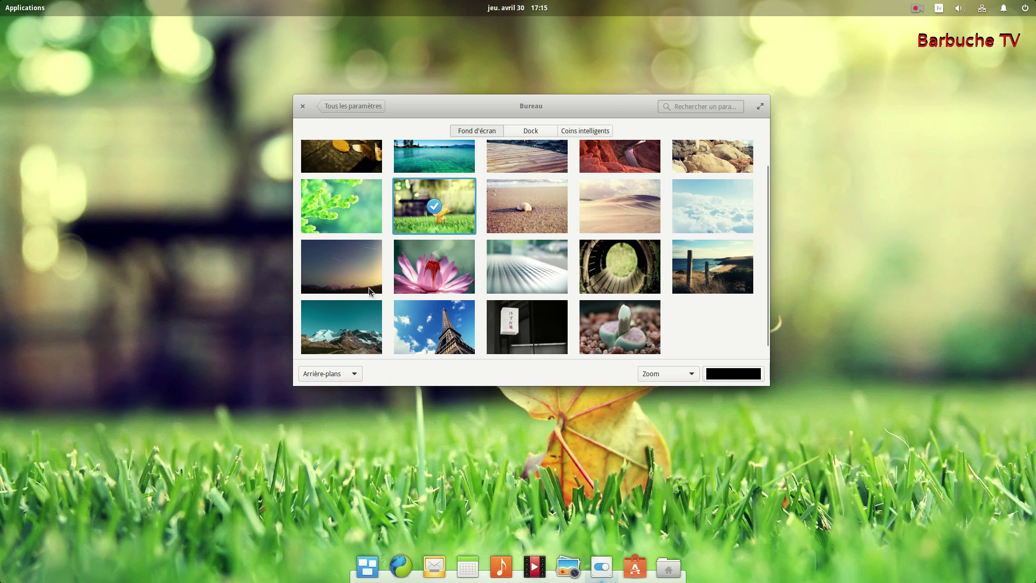
left_click(367, 273)
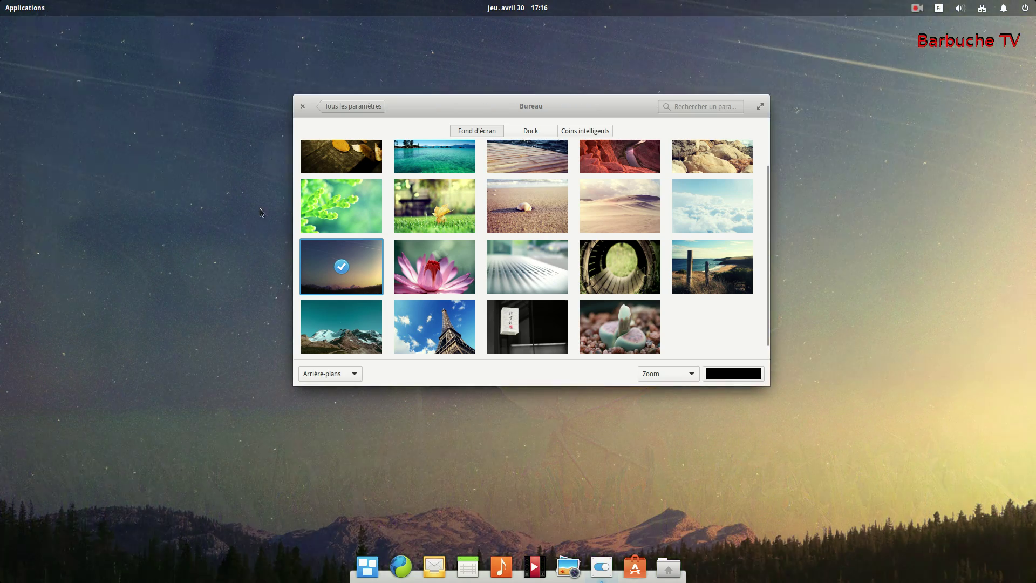
left_click(461, 172)
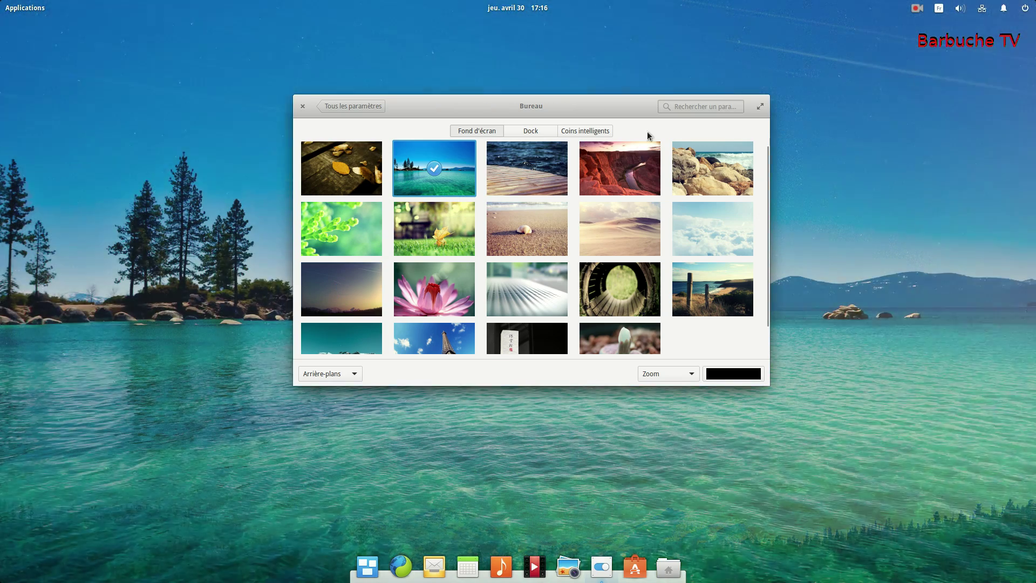
Look through the dock's icon size choices and the actions available for the screen's upper-right hot corner in the Bureau settings
left_click(530, 131)
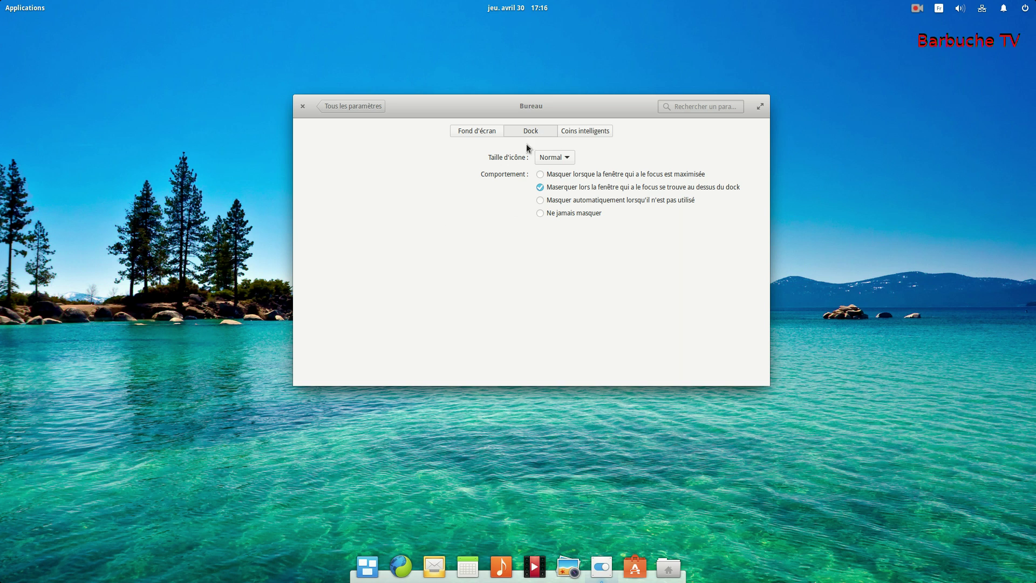
left_click(544, 156)
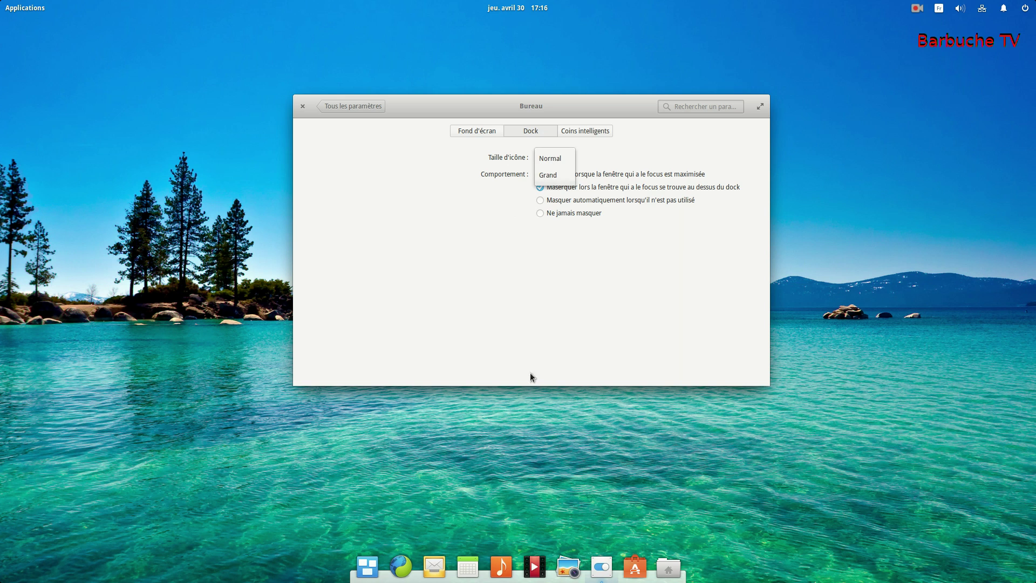
left_click(528, 315)
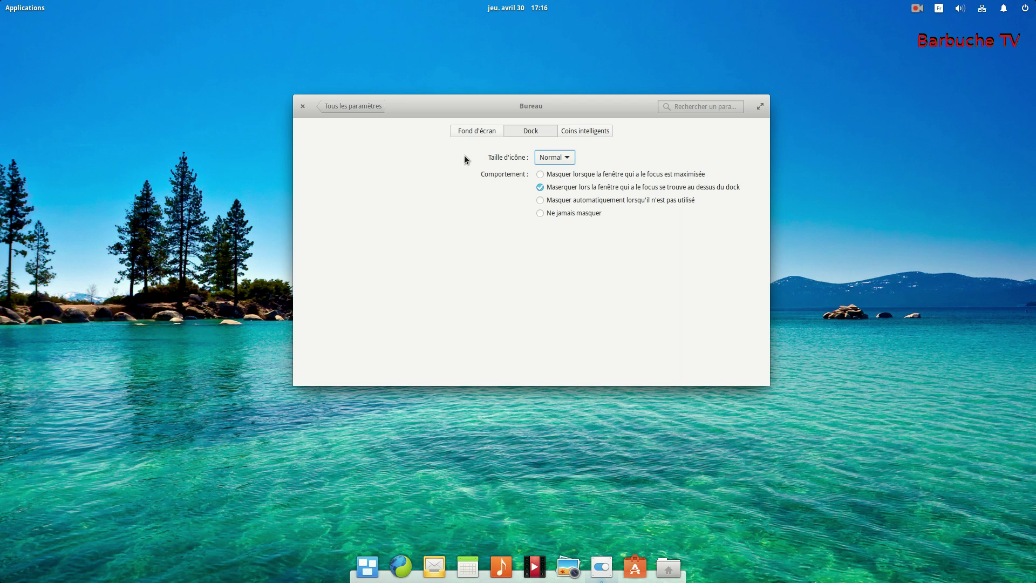
left_click(587, 131)
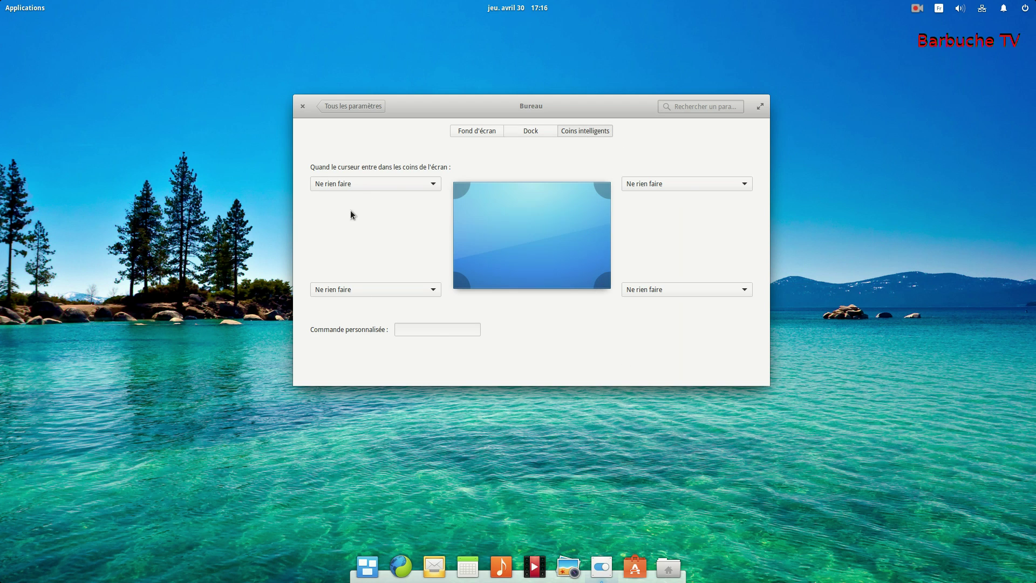
left_click(704, 185)
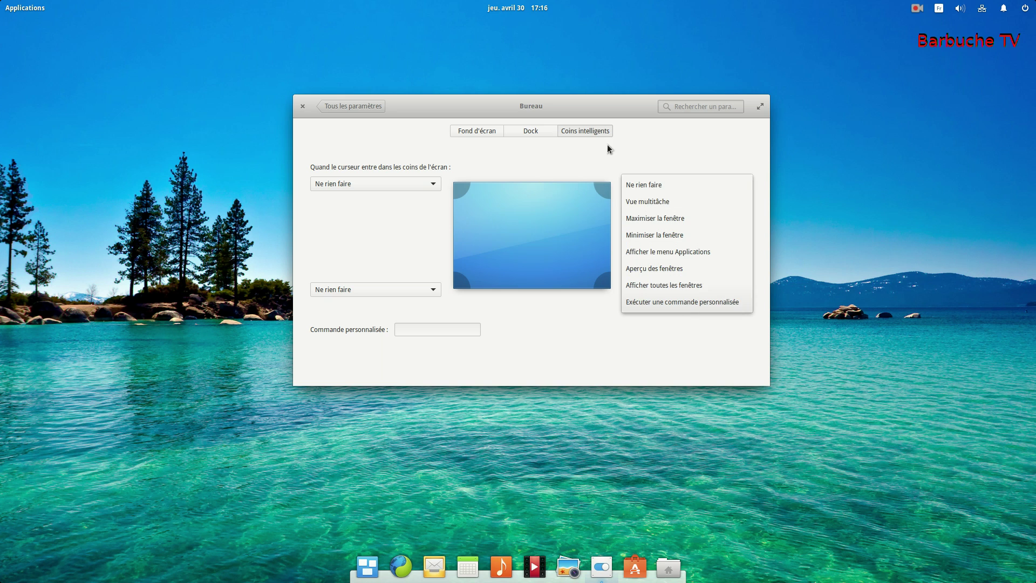
left_click(694, 185)
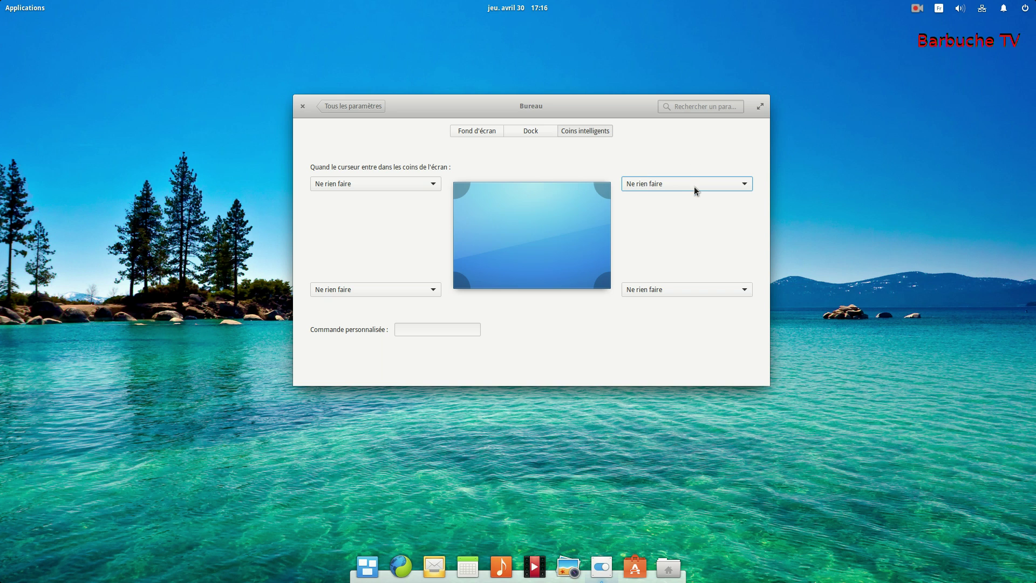
left_click(373, 105)
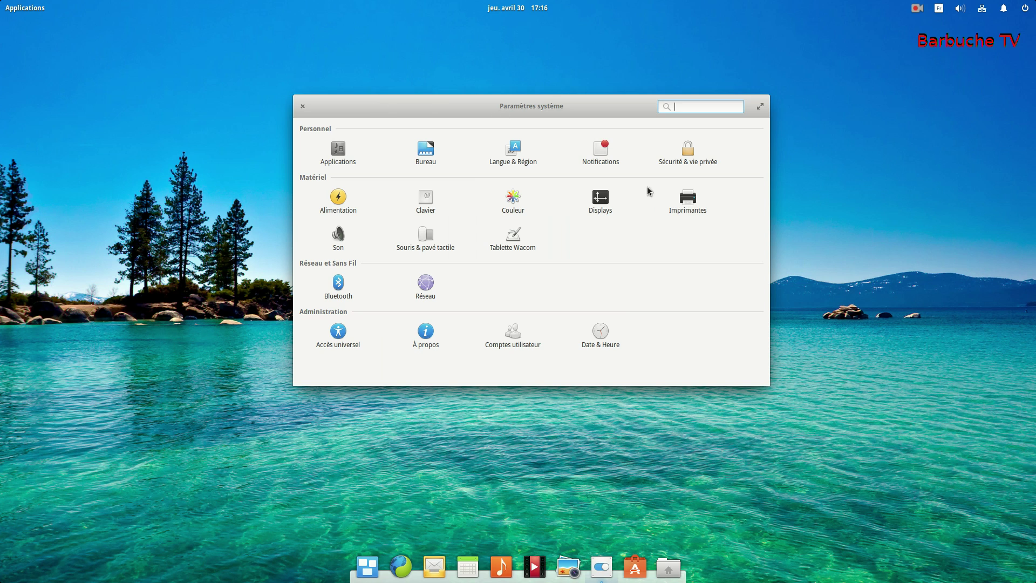
Look at the Langue & Région settings and the Notifications settings, returning to the settings overview each time
left_click(518, 159)
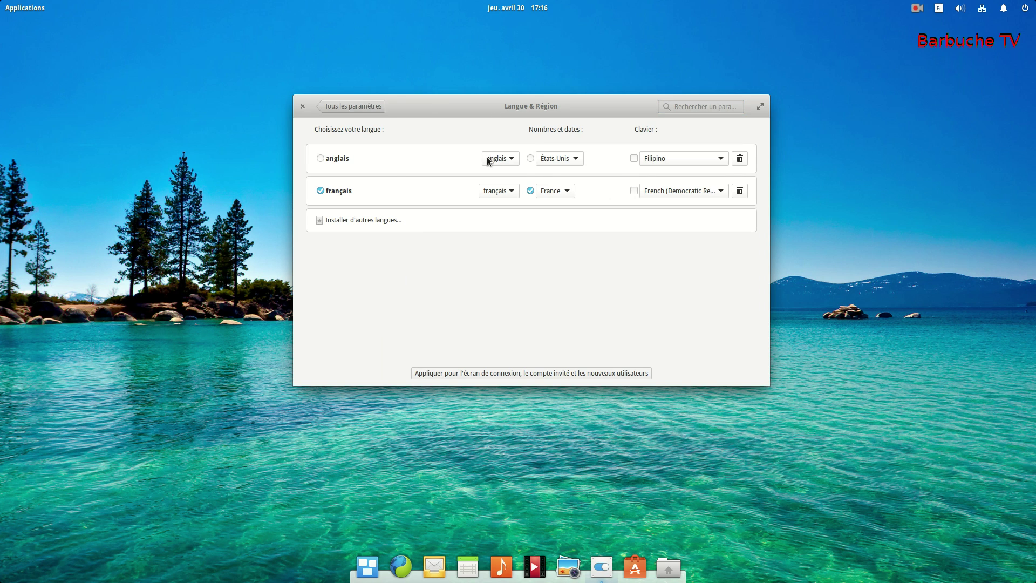
left_click(341, 105)
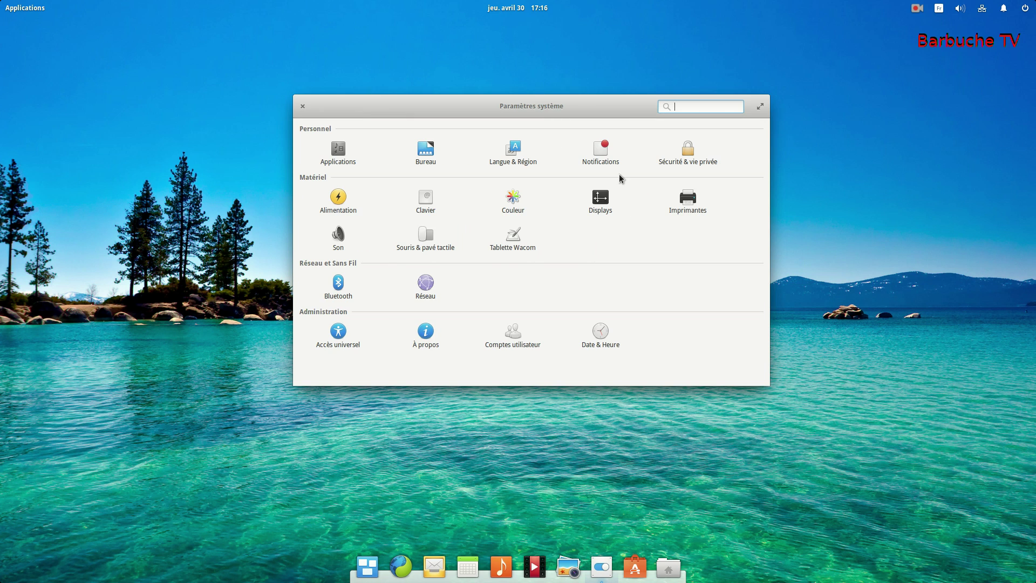
left_click(606, 151)
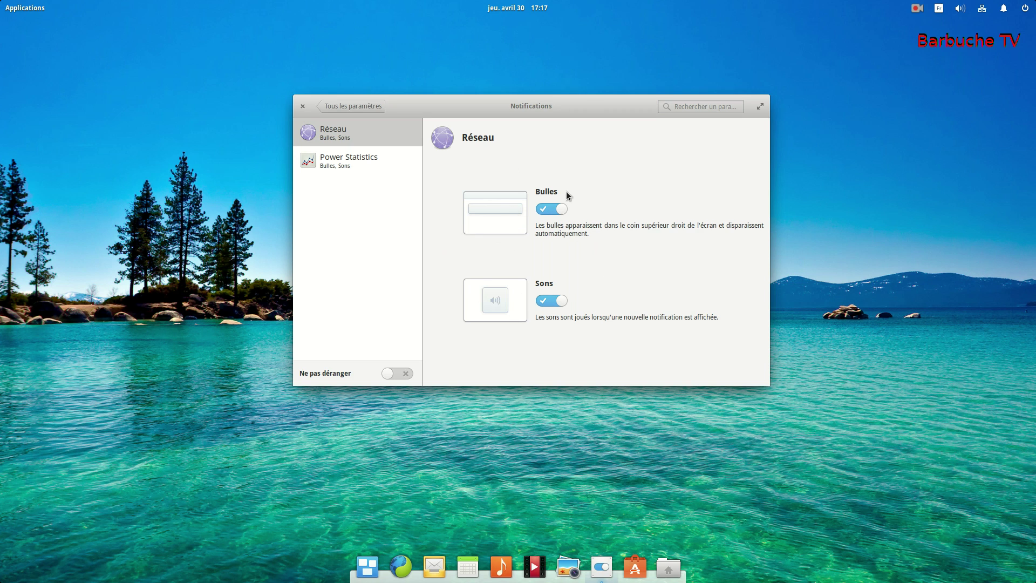
left_click(335, 105)
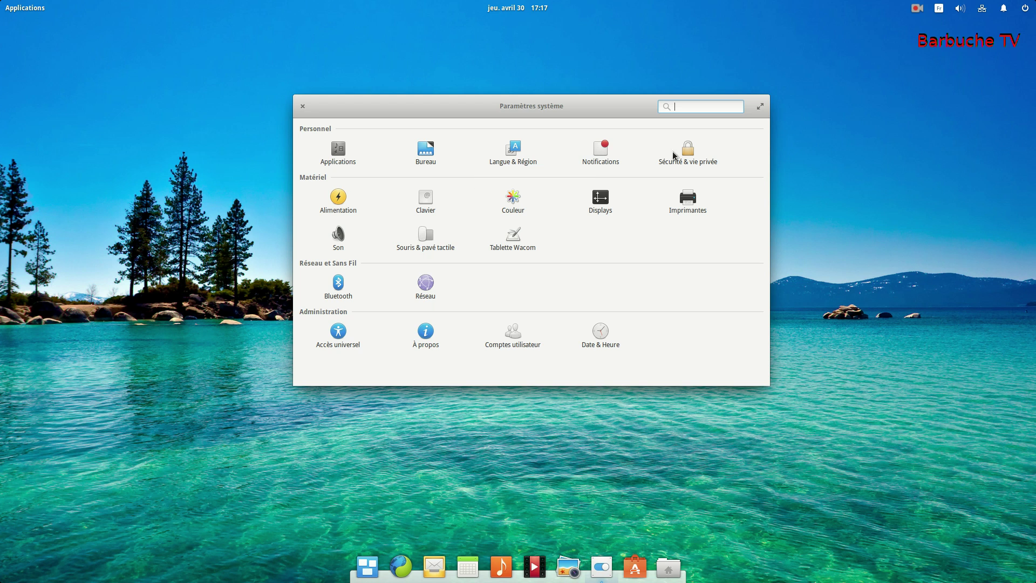
Review the privacy, locking and firewall pages of the Sécurité & vie privée settings and return to the overview
left_click(697, 162)
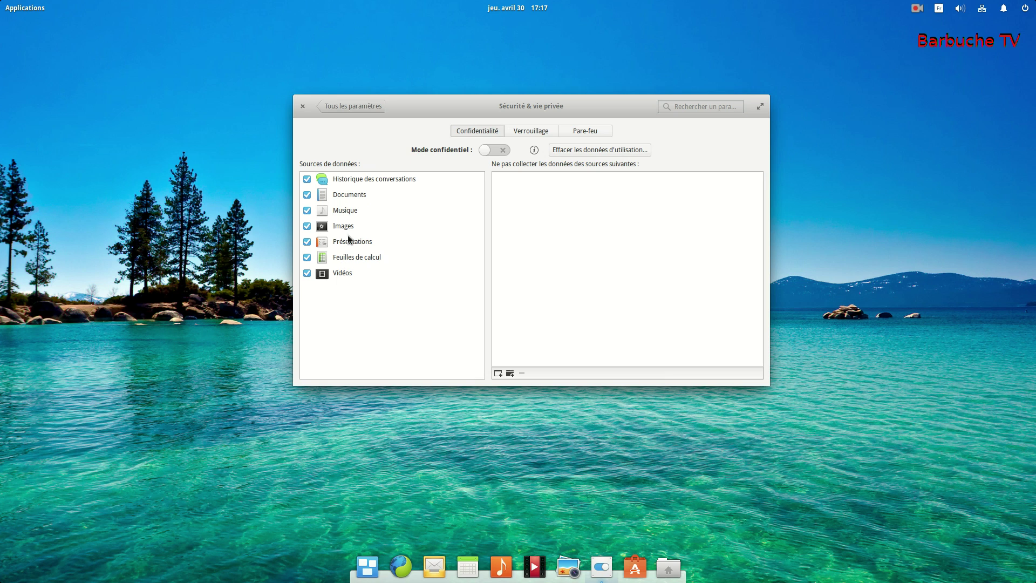
left_click(531, 131)
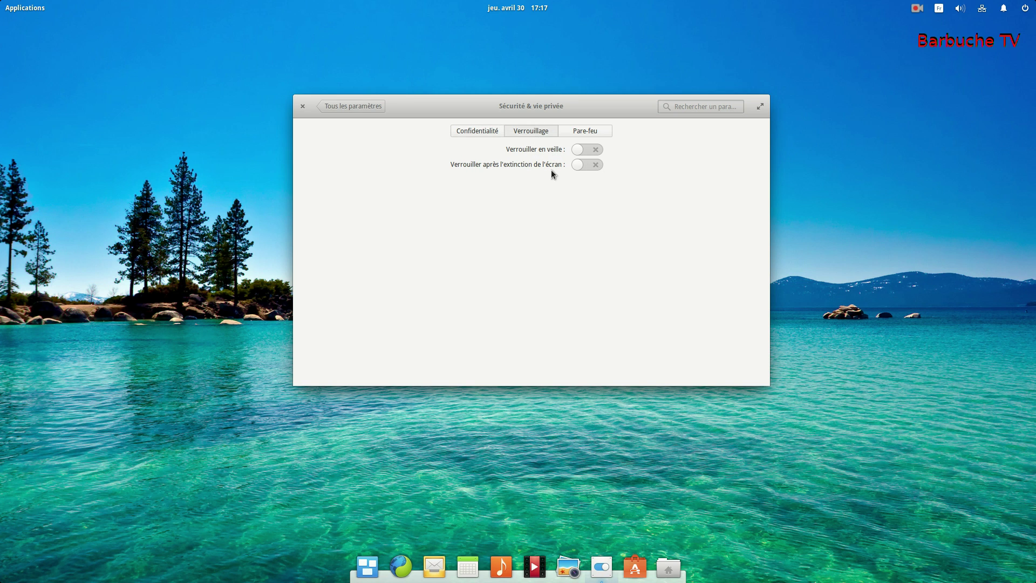
left_click(589, 132)
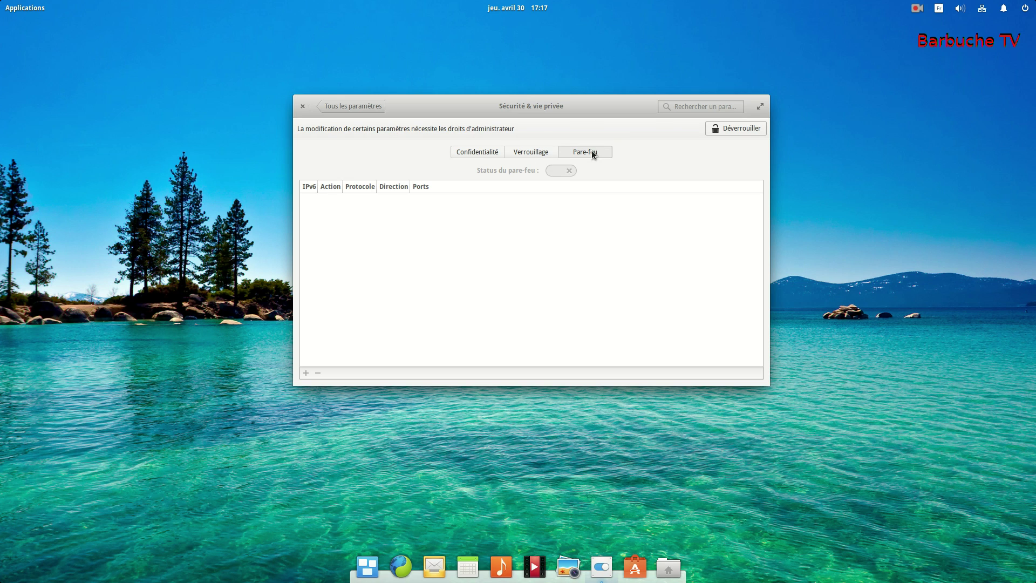
left_click(339, 105)
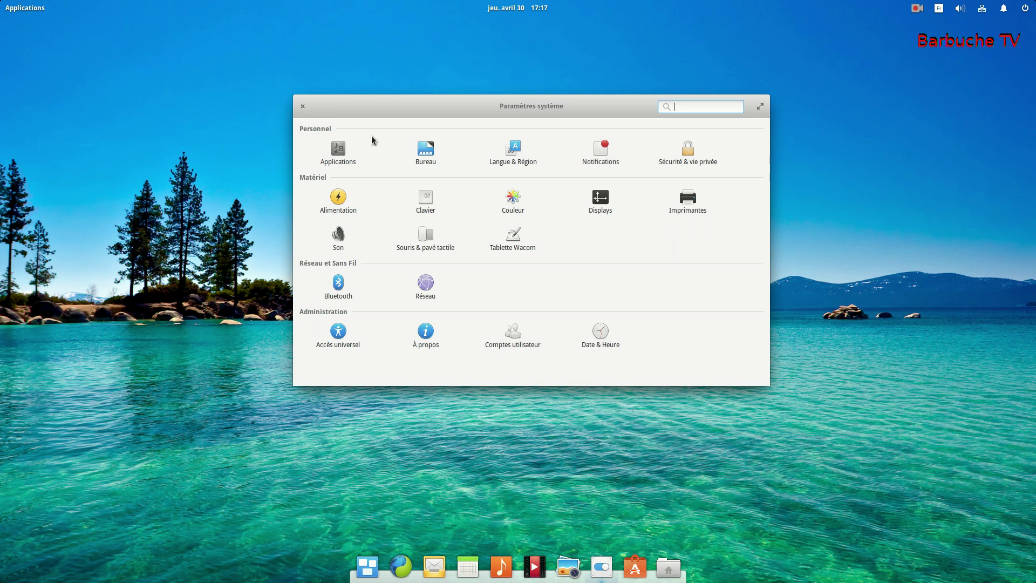
Look at the Alimentation settings, and review the Raccourcis, Comportement, Disposition and Paramètres pages of the Clavier settings, returning to the overview
left_click(337, 200)
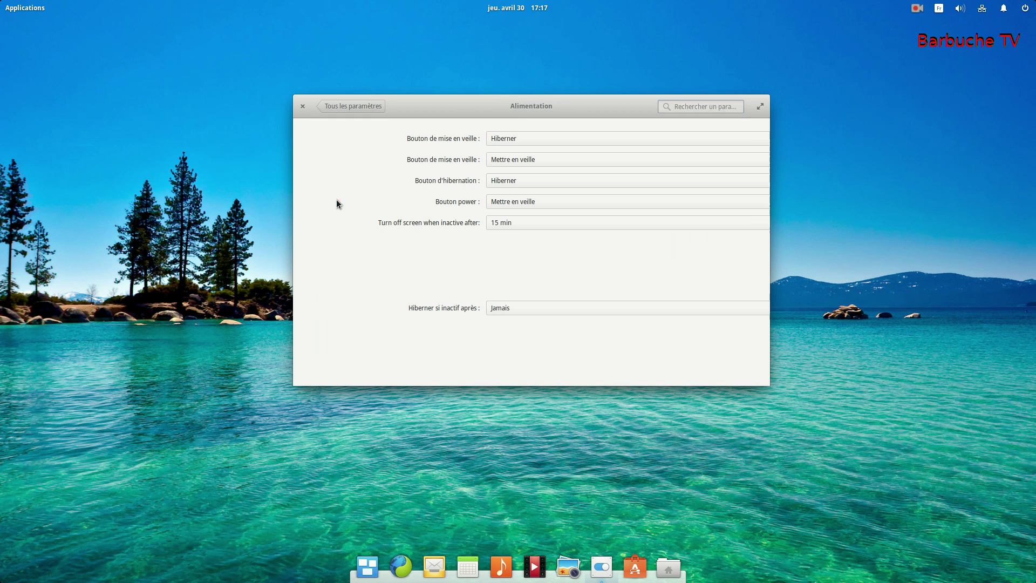
left_click(350, 106)
left_click(428, 198)
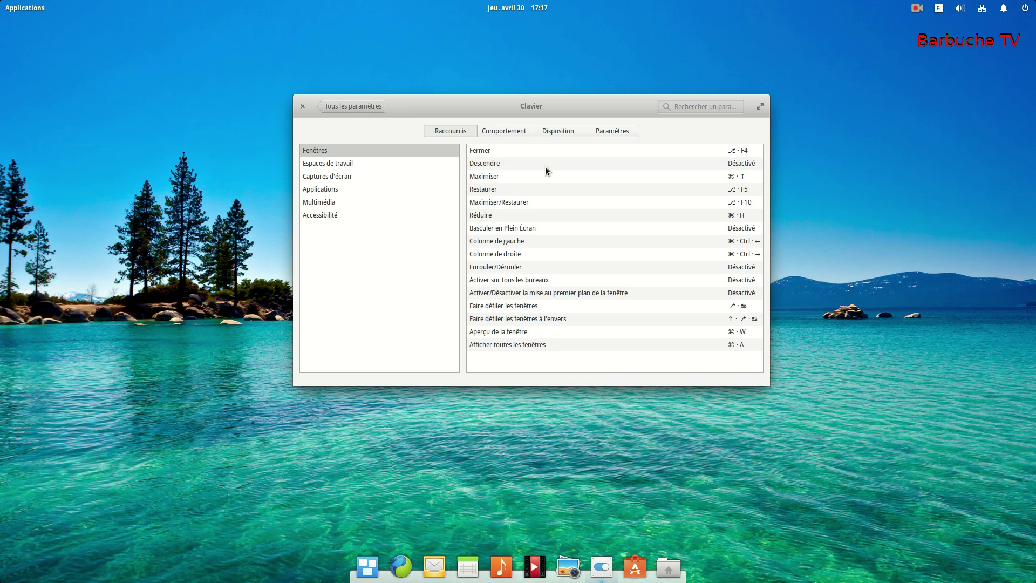
left_click(508, 130)
left_click(555, 132)
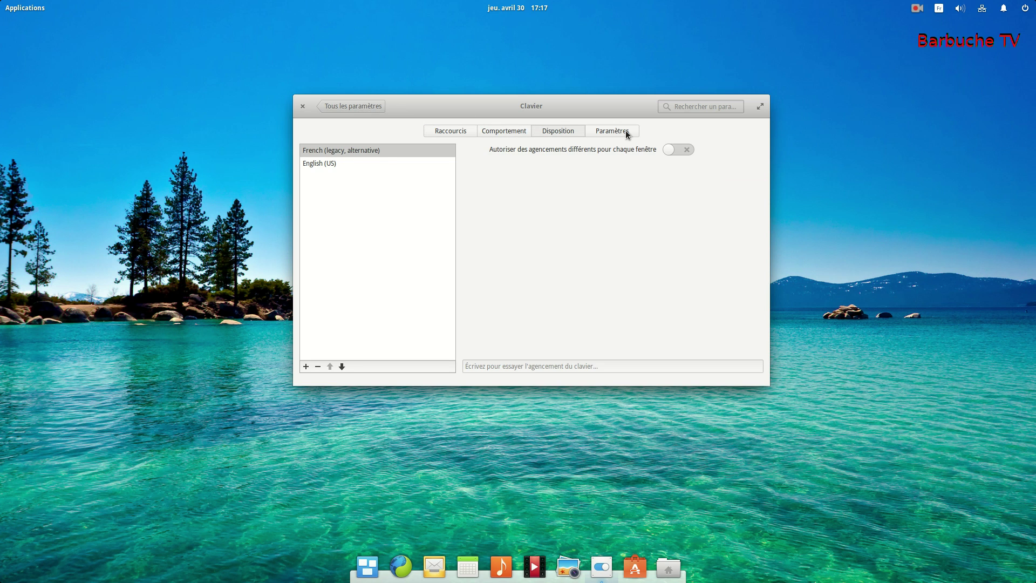
left_click(621, 131)
left_click(351, 106)
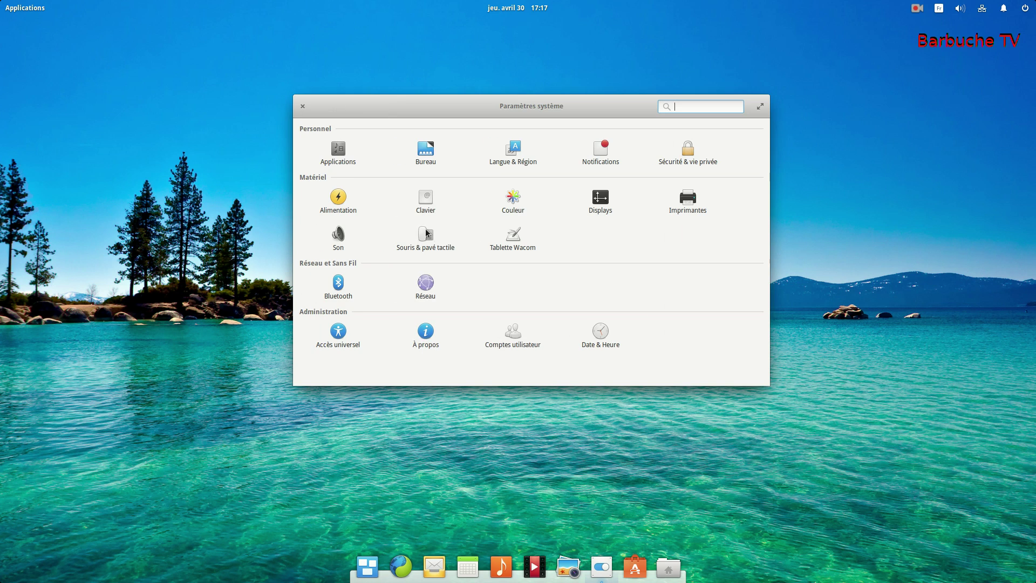
Look at the Couleur settings and the Displays settings, returning to the settings overview each time
left_click(513, 199)
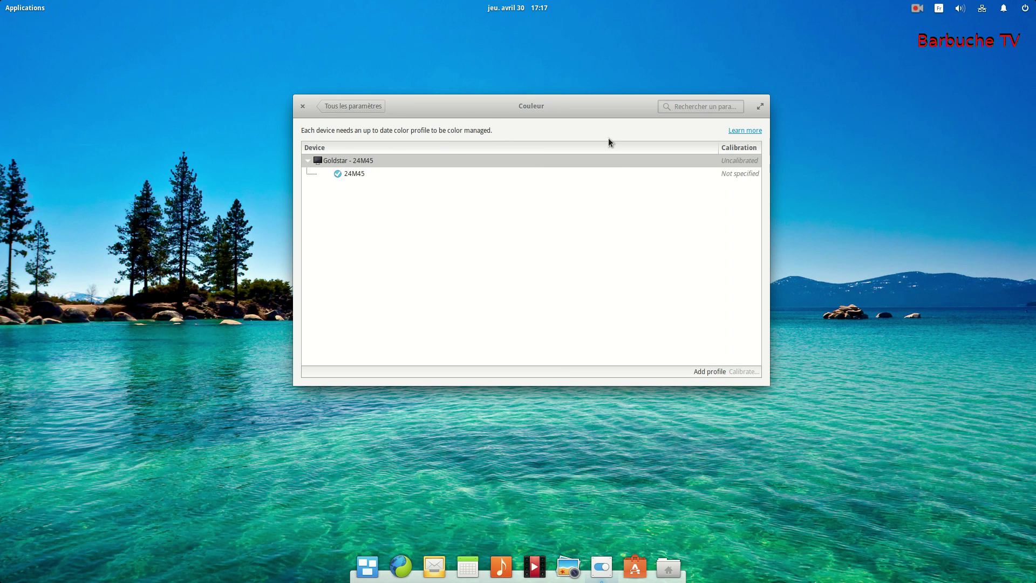
left_click(341, 106)
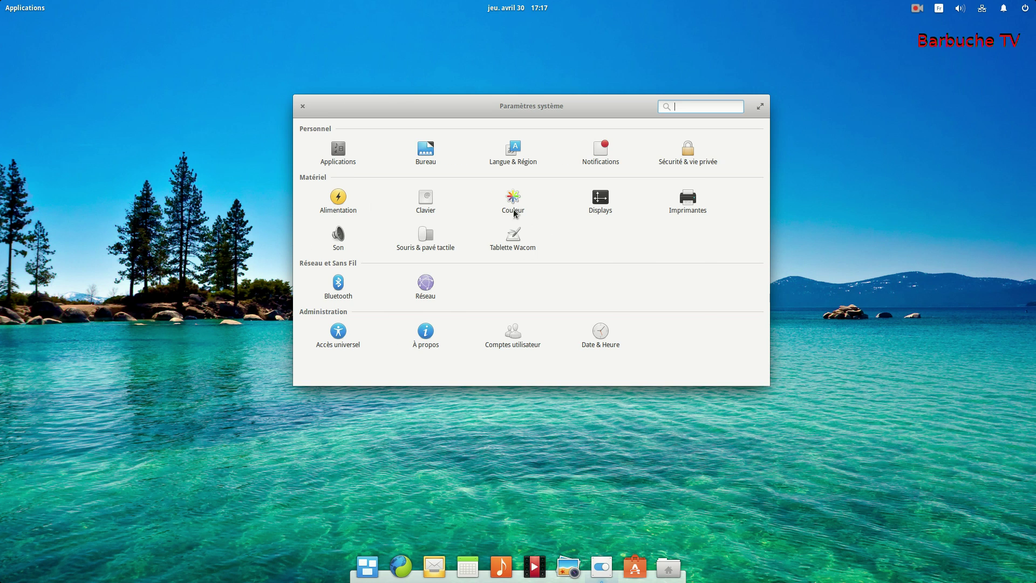
left_click(597, 201)
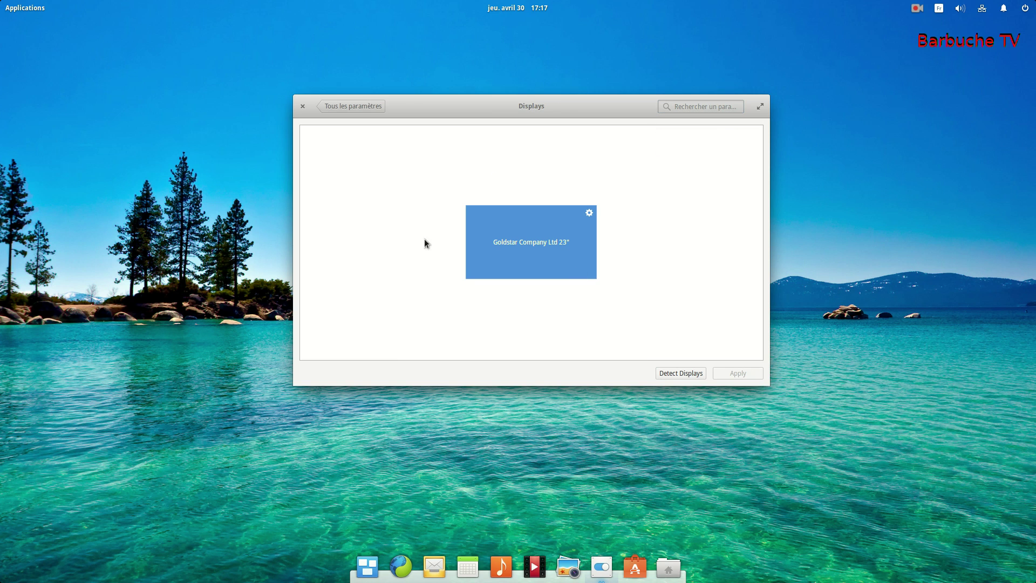
left_click(333, 105)
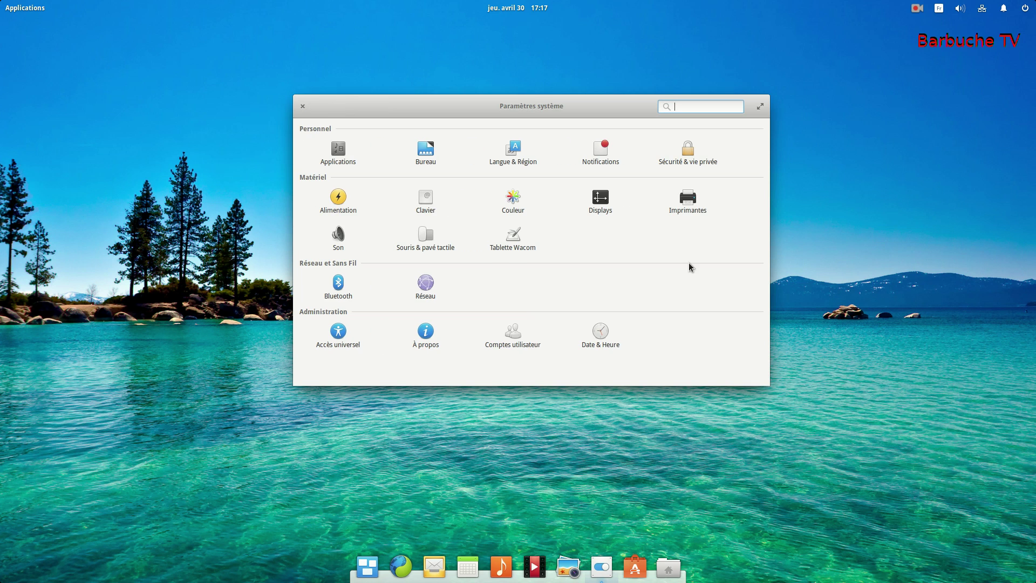
Review the Sortie, Entrée and Effets sonores pages of the Son settings and return to the overview
left_click(345, 240)
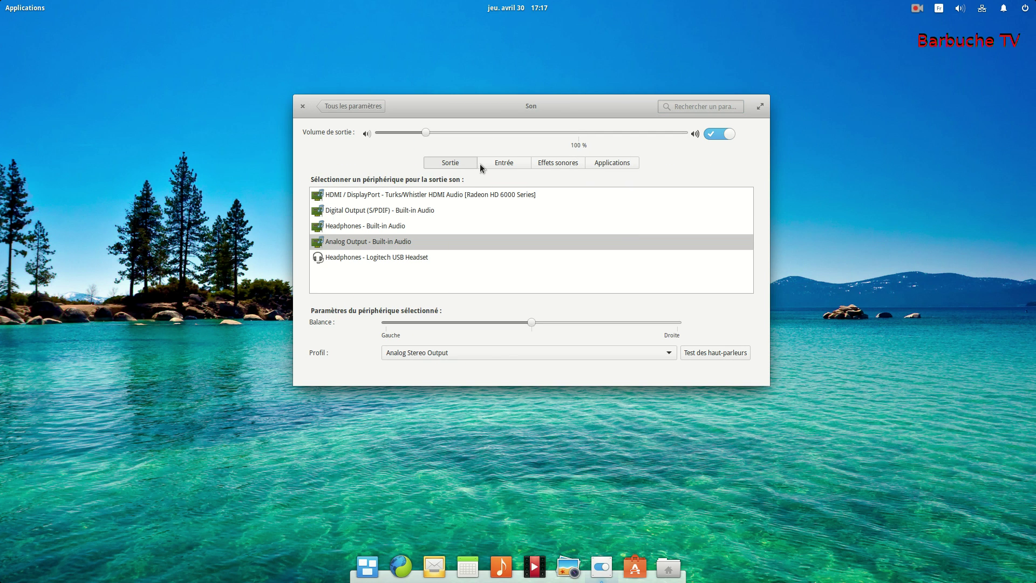
left_click(502, 162)
left_click(562, 165)
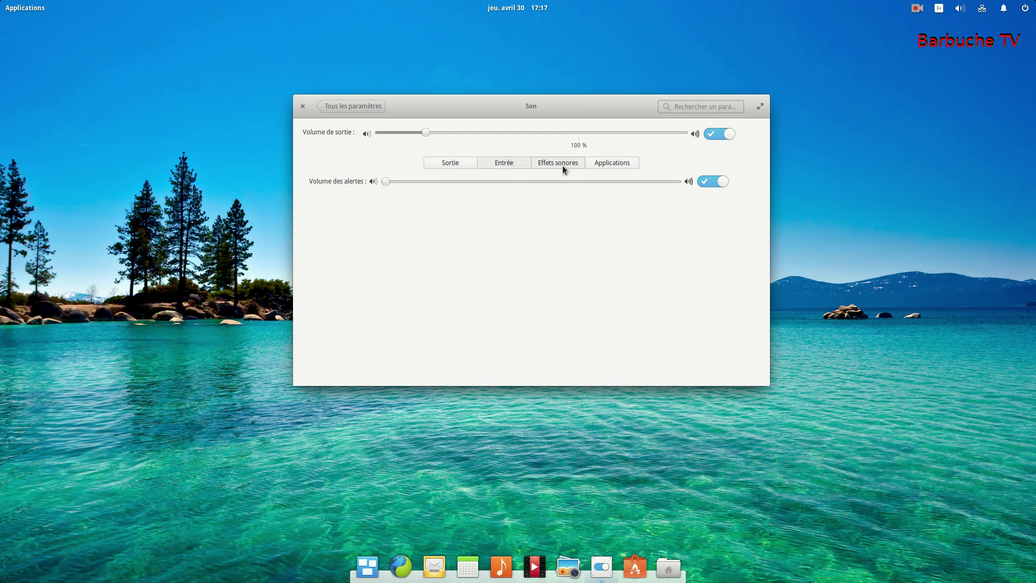
left_click(449, 165)
left_click(341, 106)
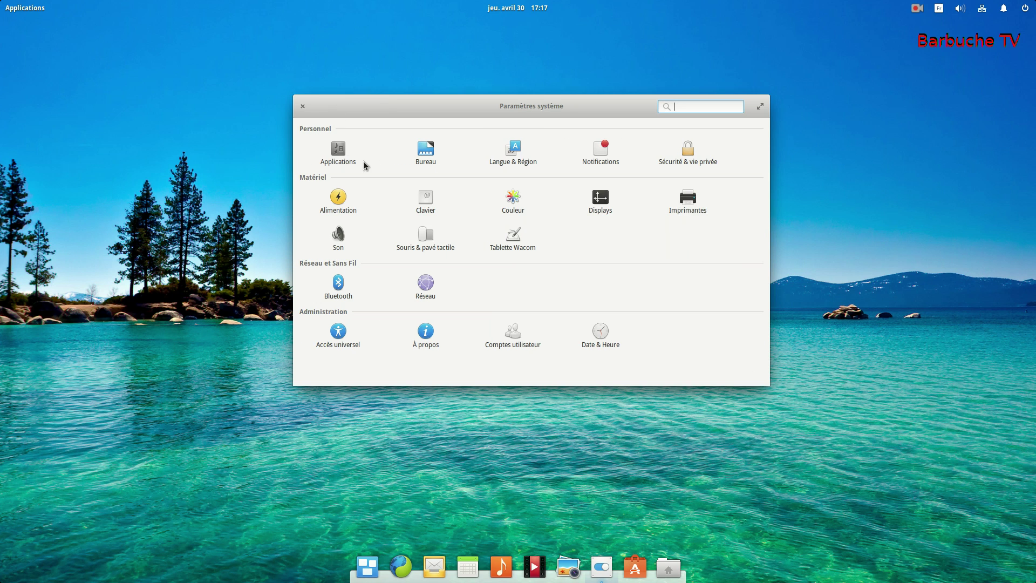
Look at the Souris & pavé tactile settings and the Tablette Wacom settings, returning to the overview each time
left_click(430, 238)
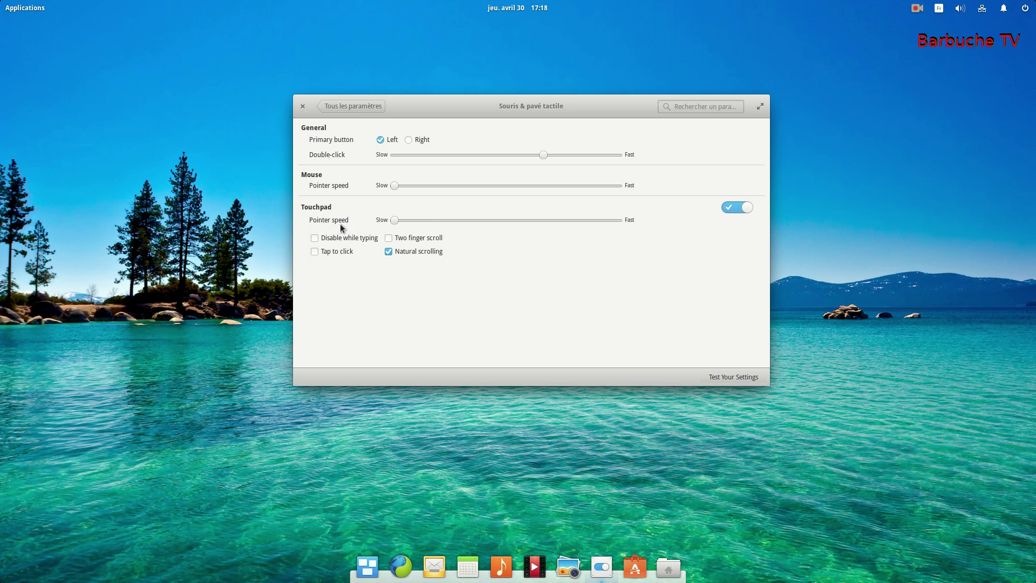
left_click(340, 107)
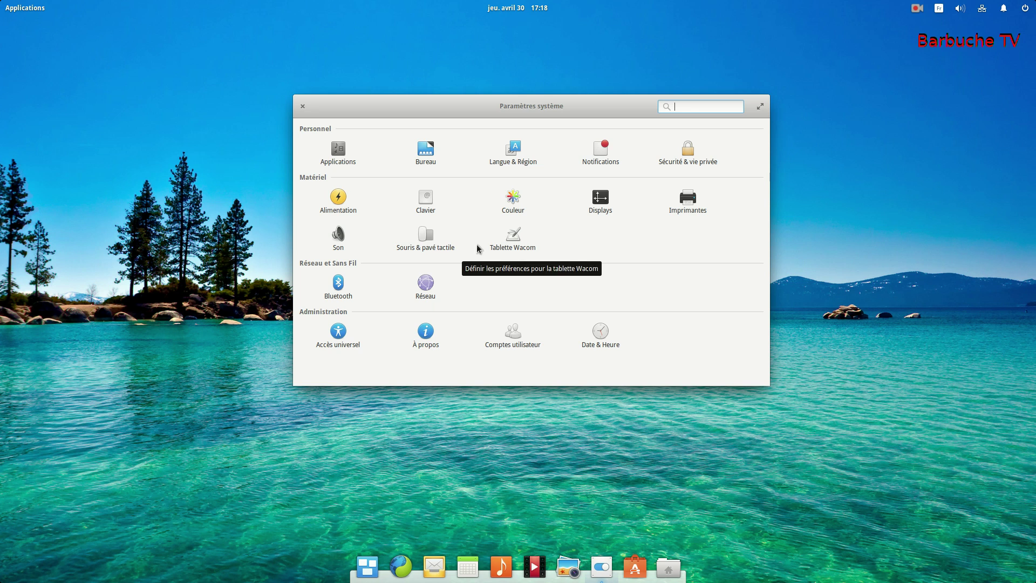
left_click(509, 246)
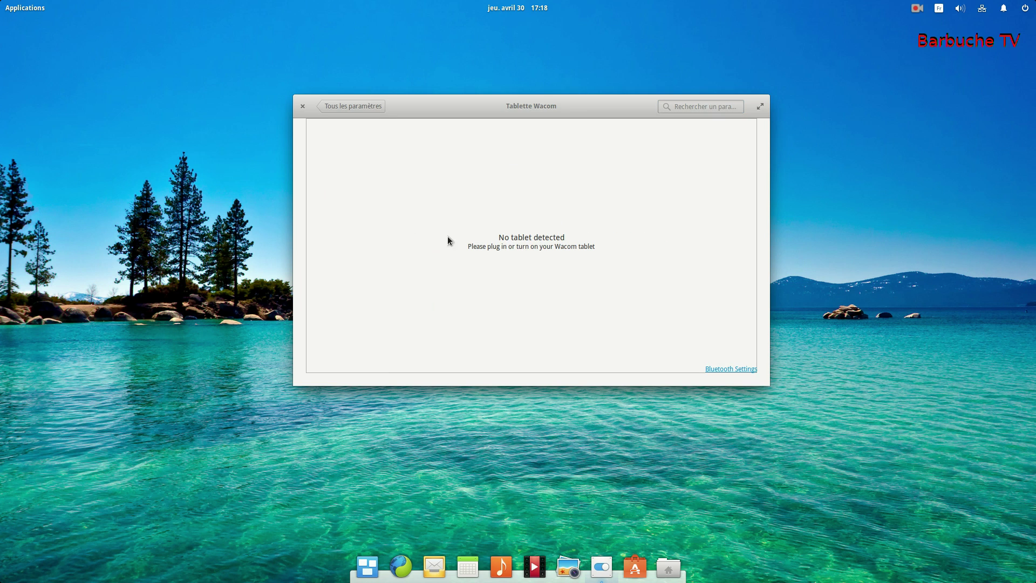
left_click(324, 111)
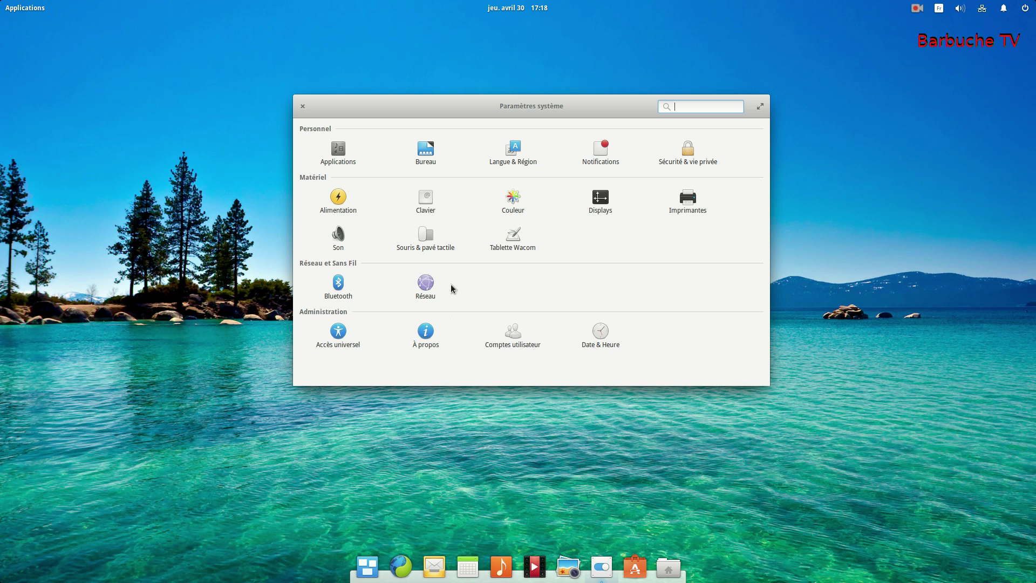
Look at the Réseau settings, and review the Seeing, Hearing, Typing and Pointing and Clicking pages of the Accès universel settings, returning to the overview
left_click(424, 287)
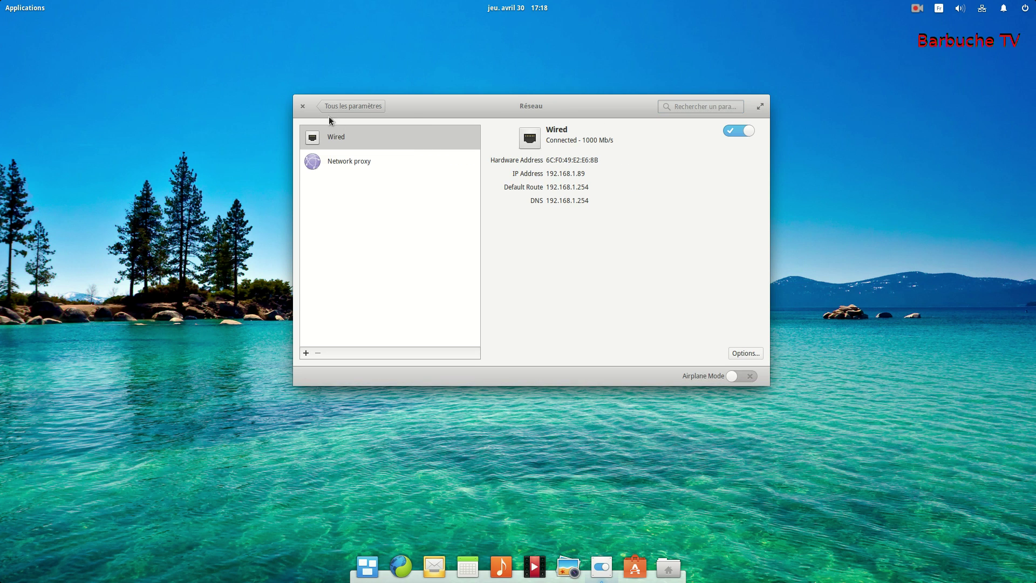
left_click(328, 113)
left_click(339, 332)
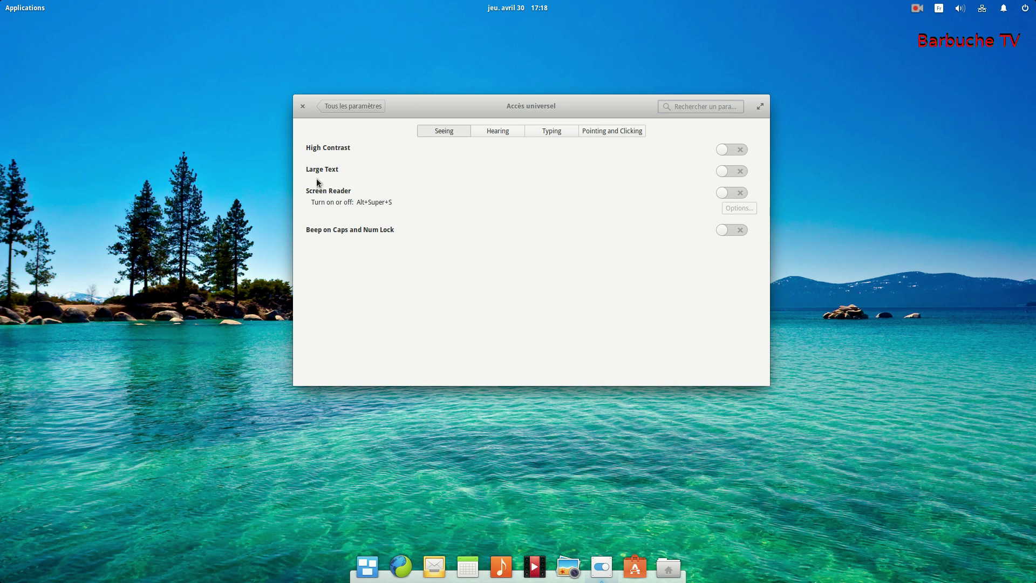
left_click(497, 133)
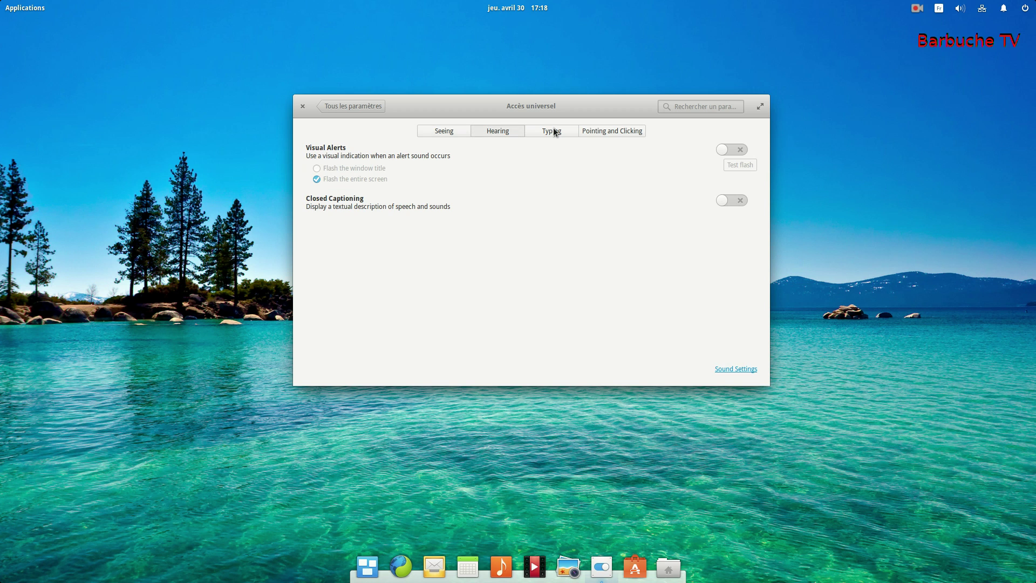
left_click(555, 132)
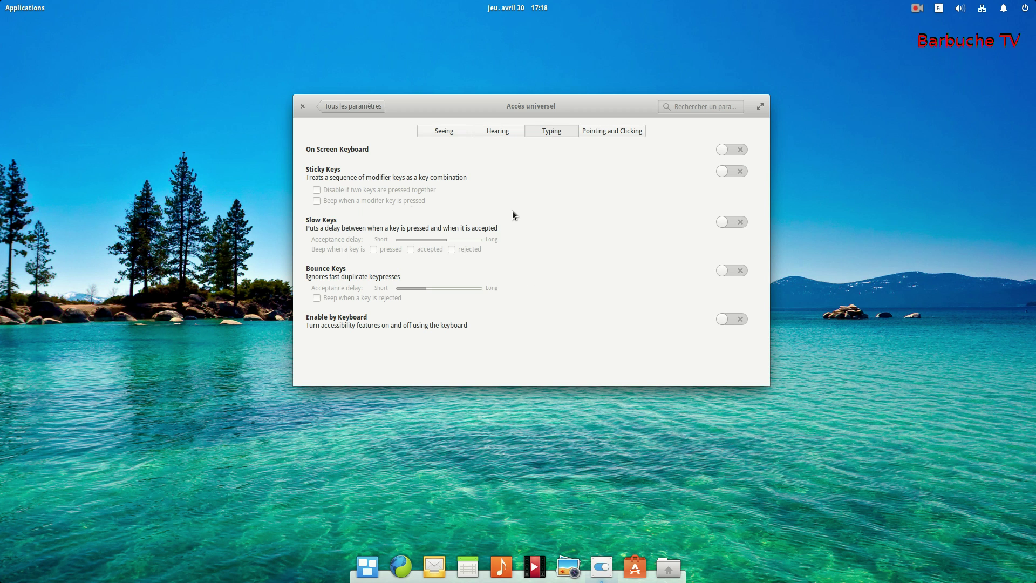
left_click(616, 135)
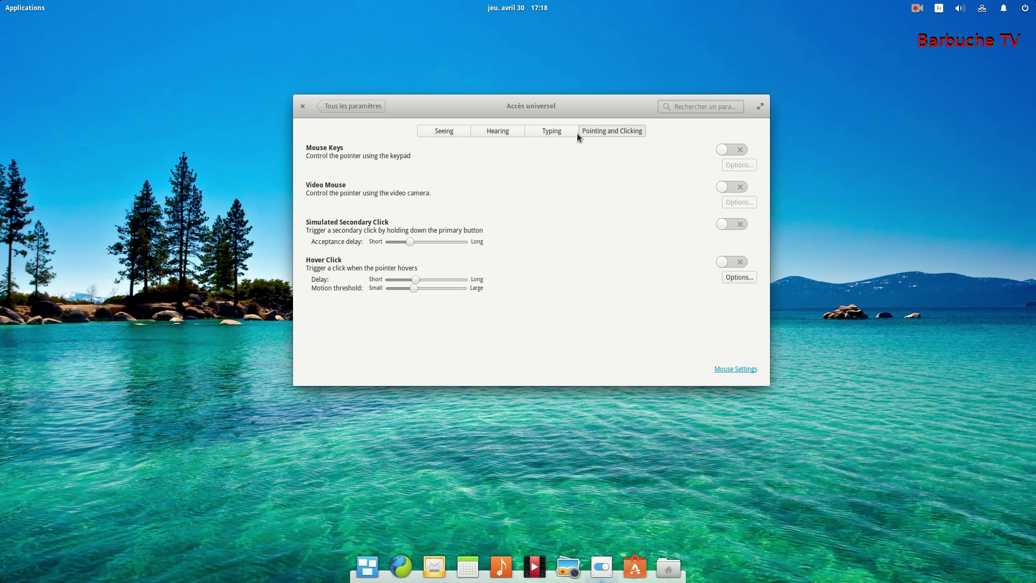
left_click(348, 102)
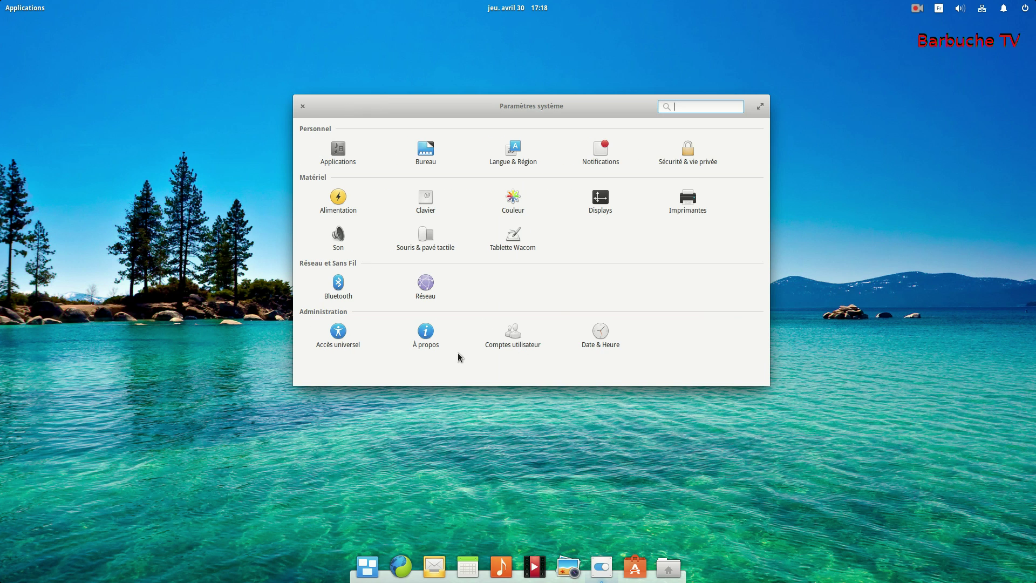
Look at the system information in À propos and at the Comptes utilisateur settings, returning to the overview each time
left_click(430, 333)
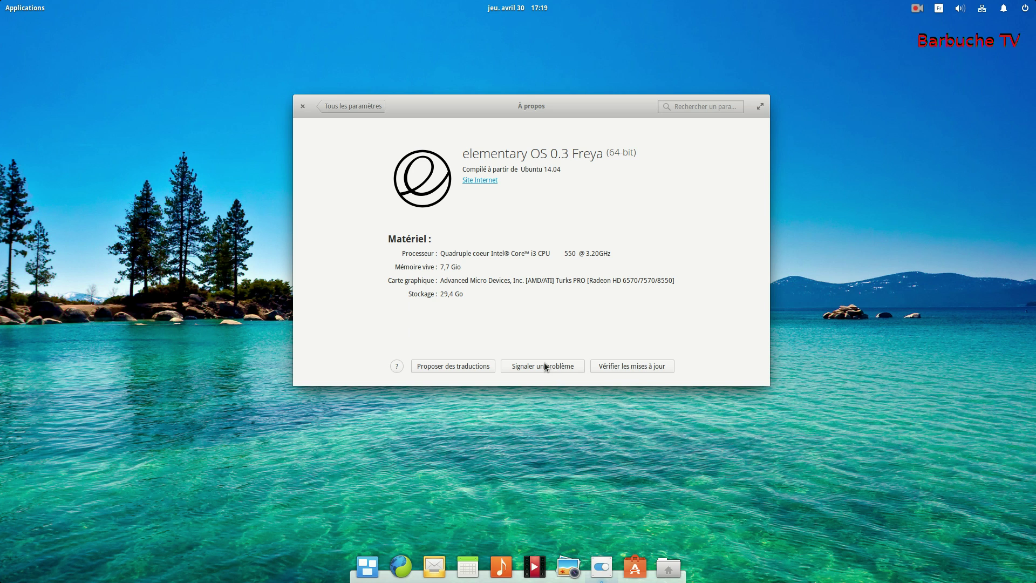
left_click(343, 106)
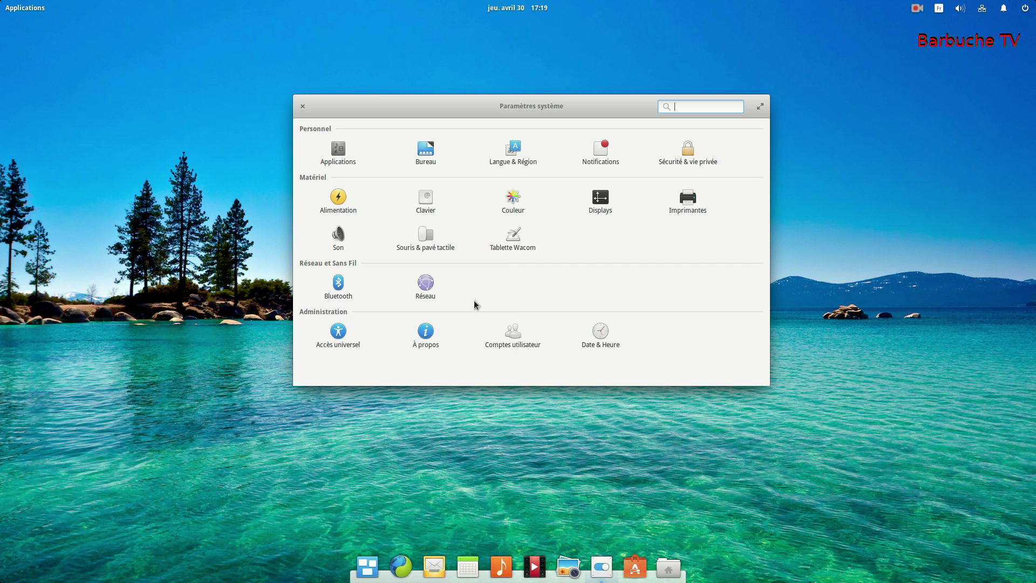
left_click(538, 345)
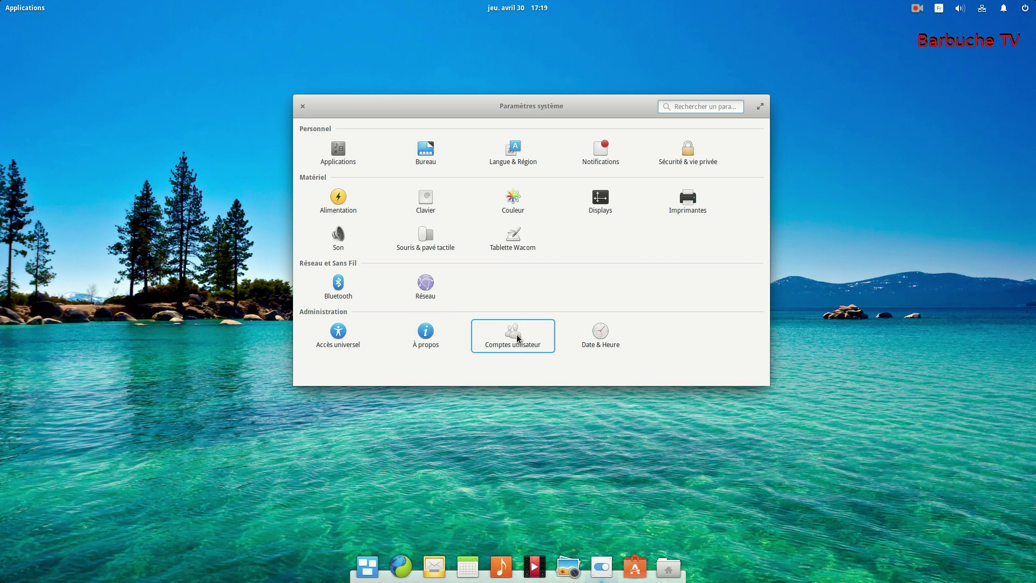
left_click(347, 105)
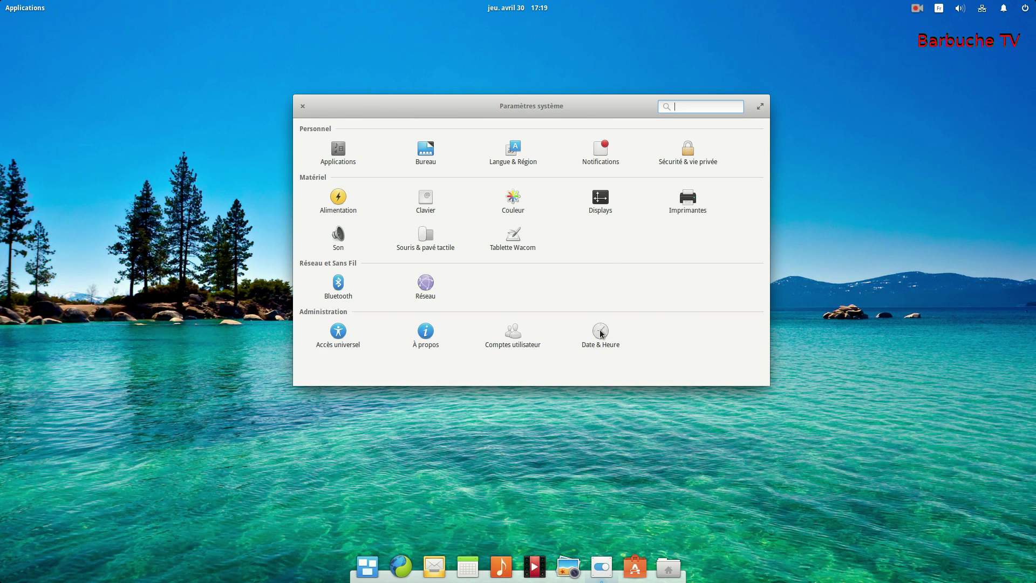
Look at the Date & Heure settings, return to the overview and close the system settings window
left_click(600, 333)
left_click(353, 106)
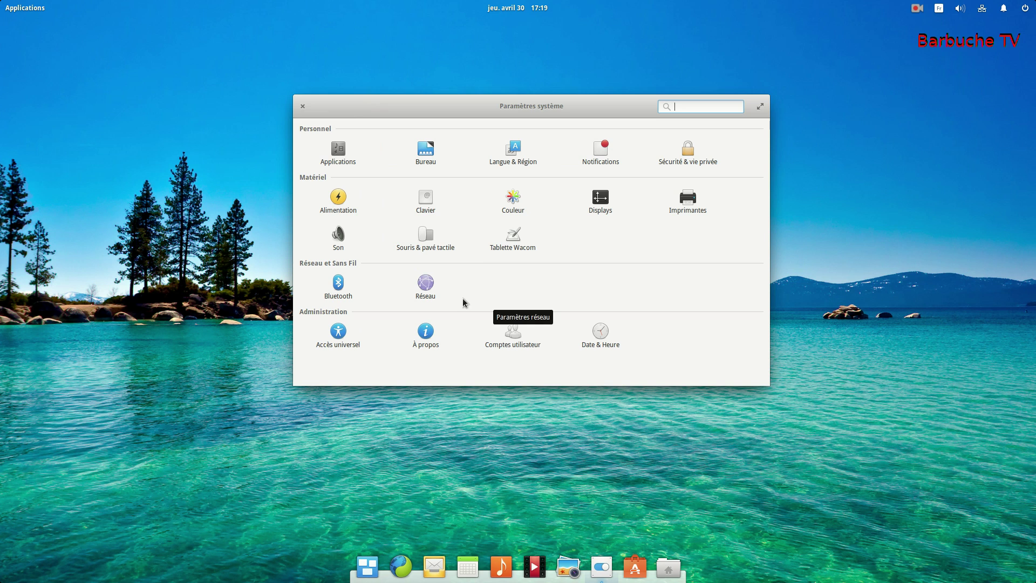
left_click(301, 106)
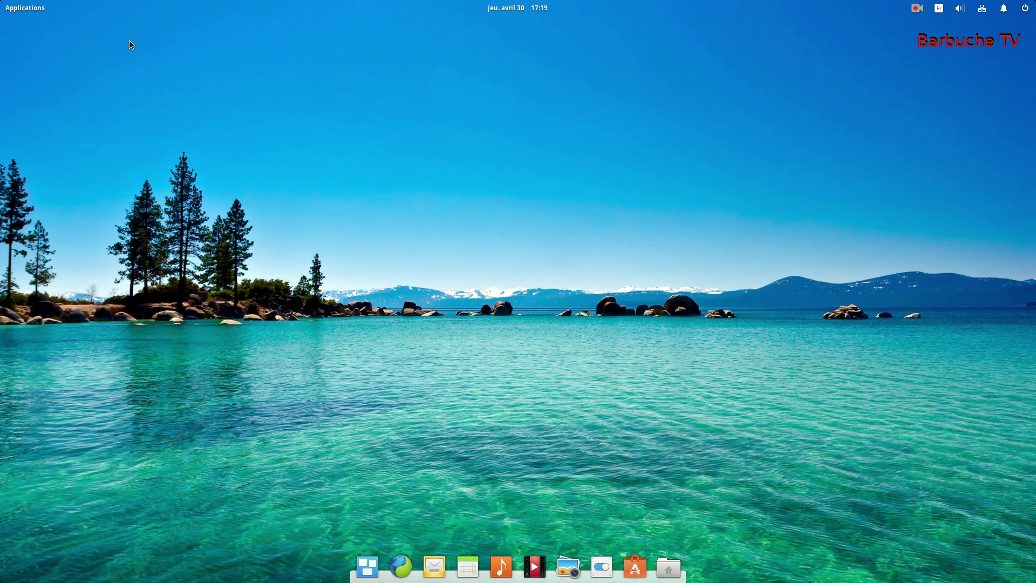
View the grid of installed programs in the Applications launcher several times, closing it after each look
left_click(35, 8)
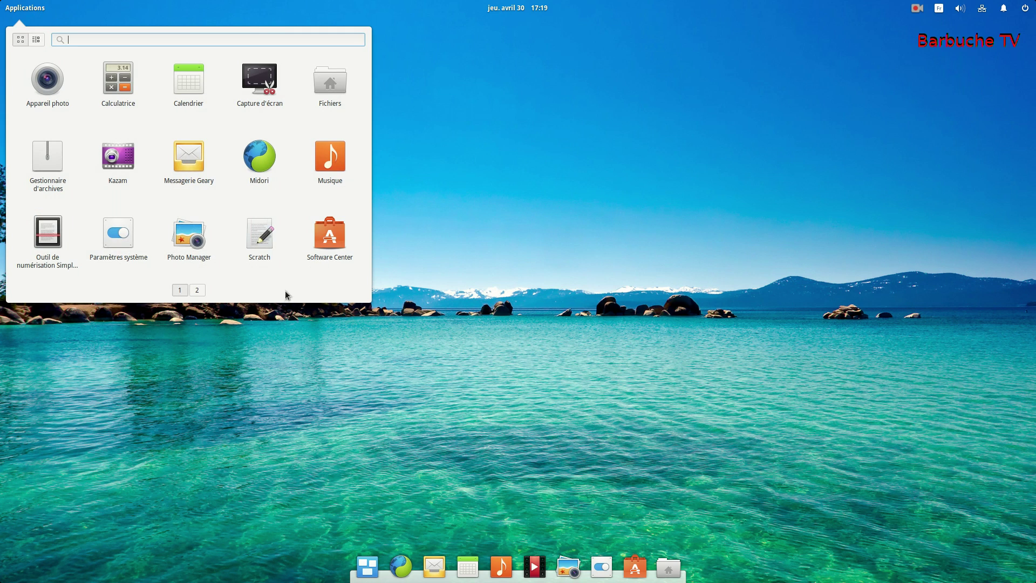
left_click(543, 342)
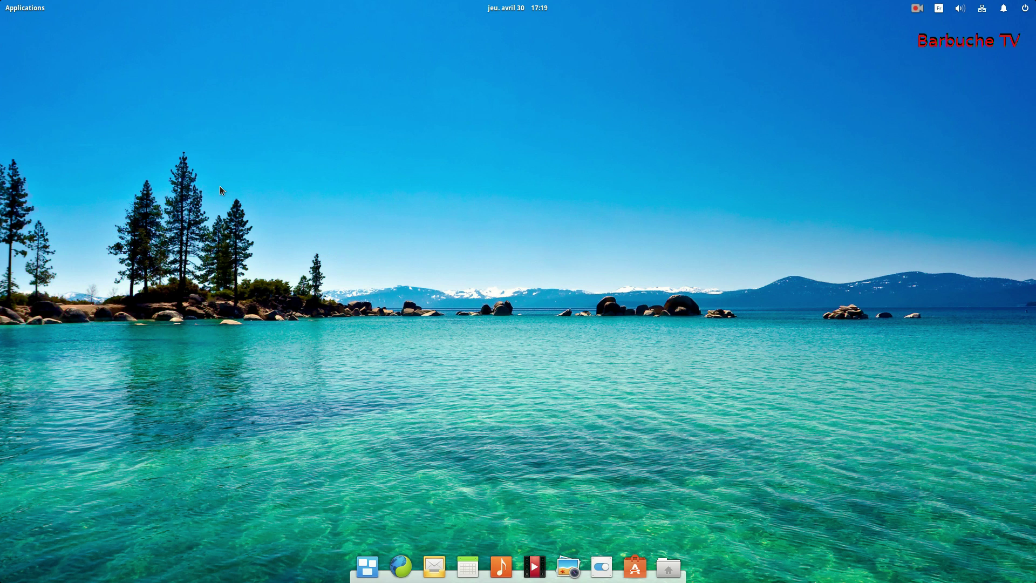
left_click(29, 9)
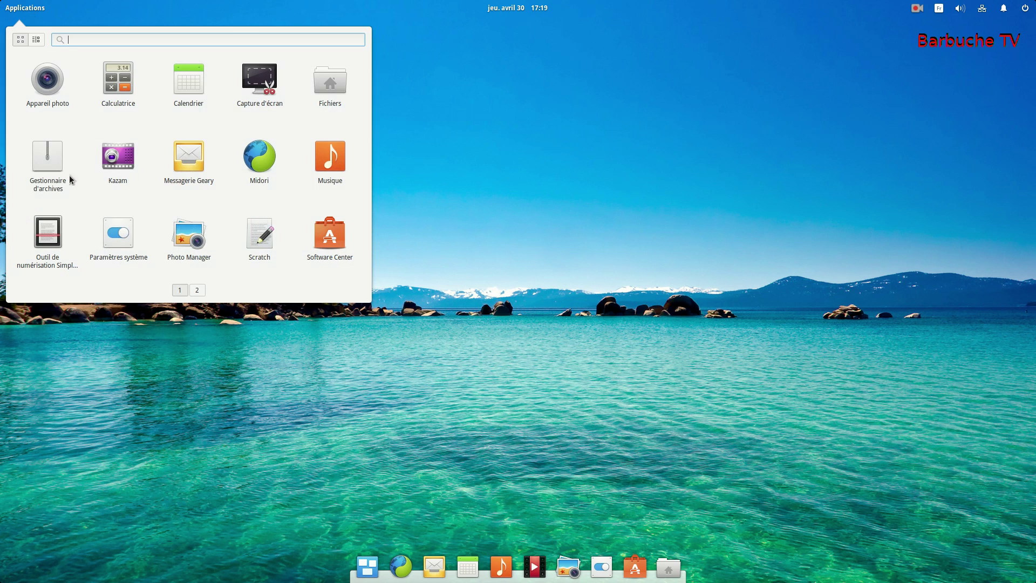
left_click(537, 190)
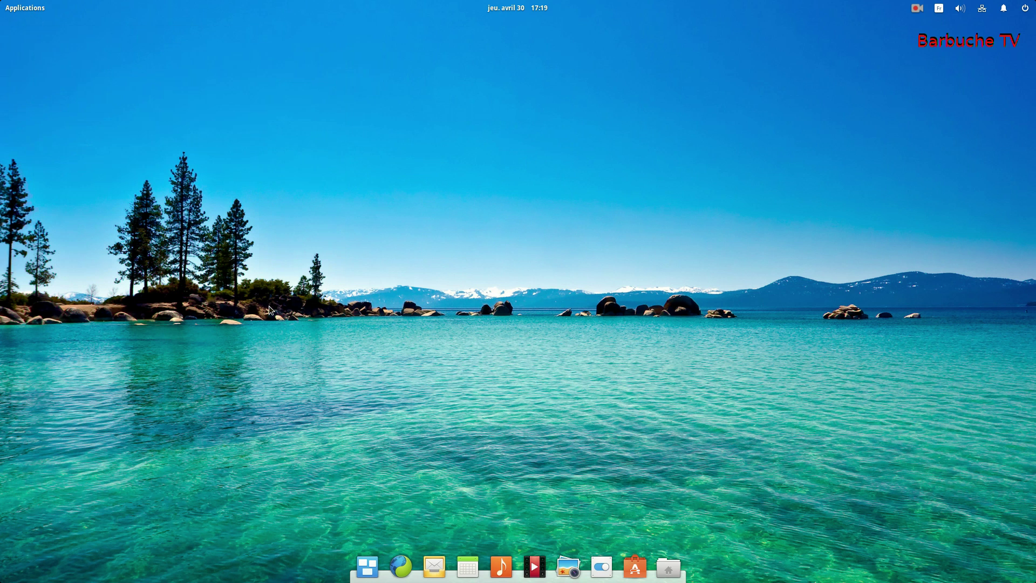
left_click(21, 6)
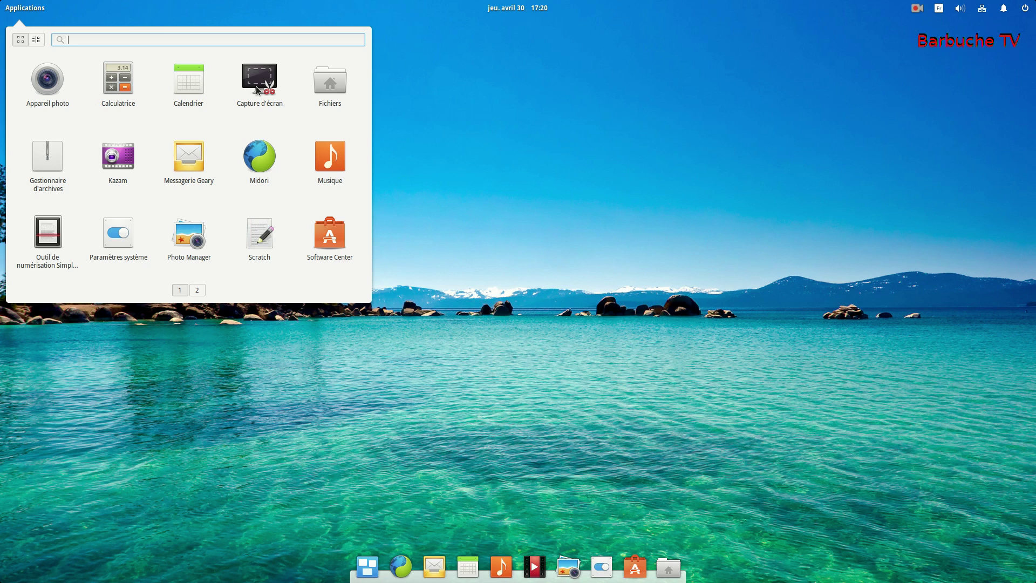
left_click(484, 117)
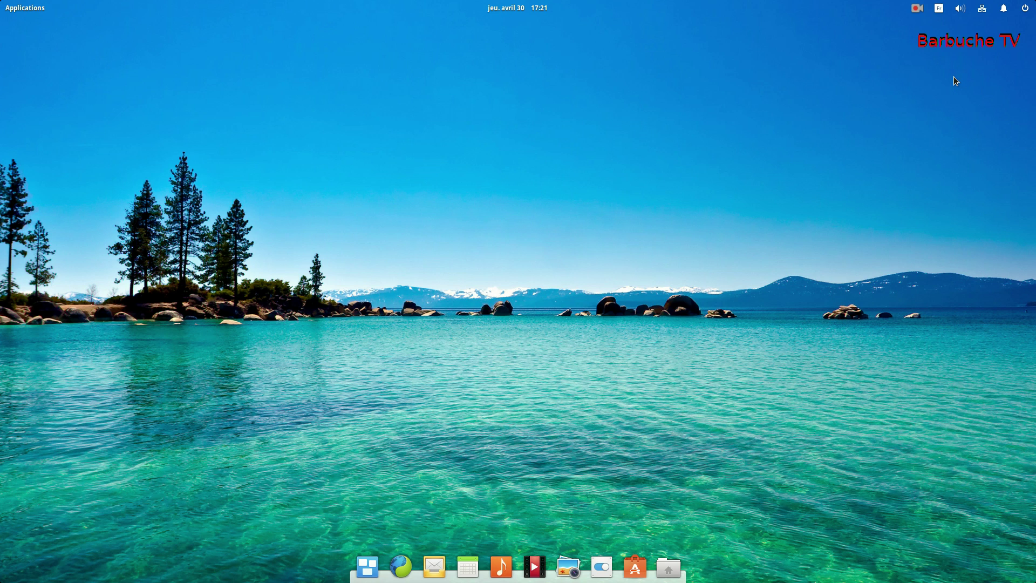
left_click(917, 9)
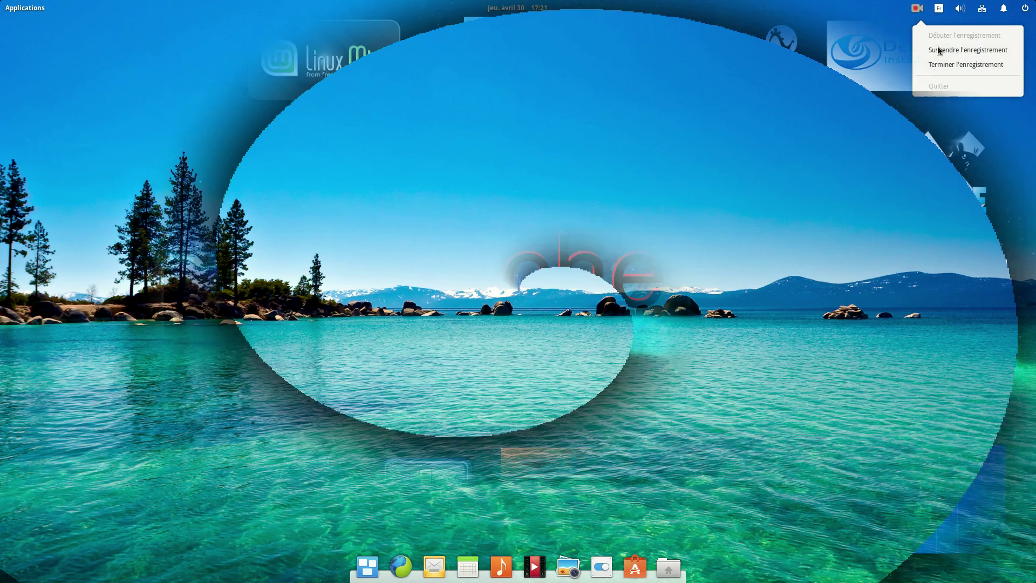